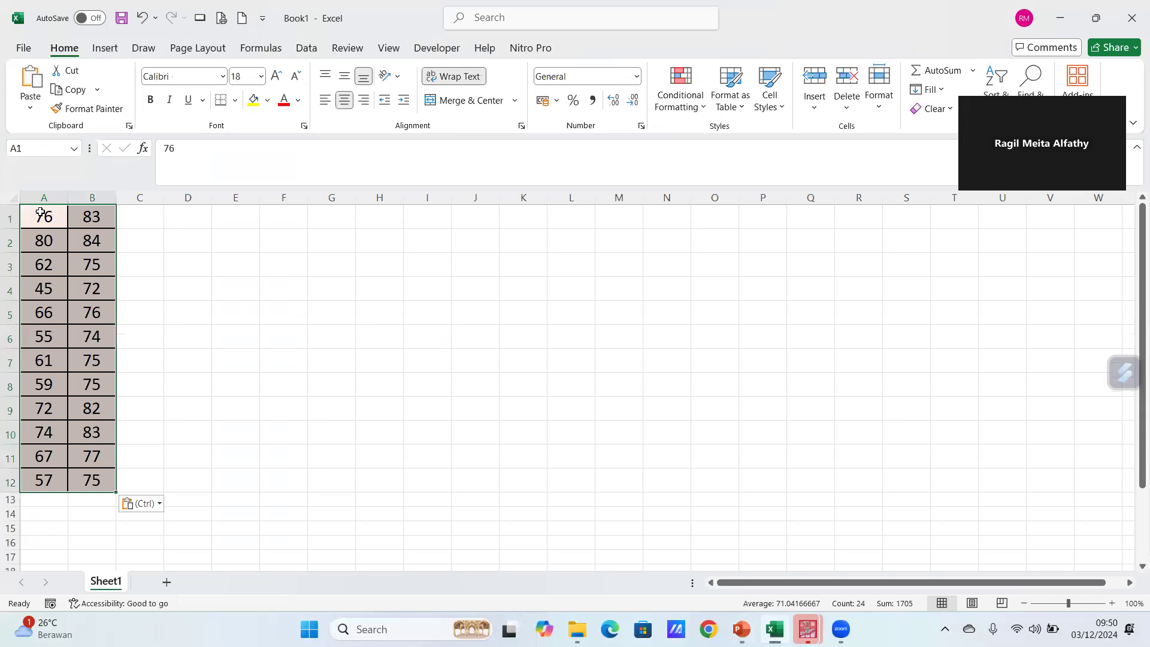
# Step: Copy all score rows of the second table on the correlation slide in PowerPoint and paste them into the Excel sheet starting at A13
pyautogui.moveTo(741, 629)
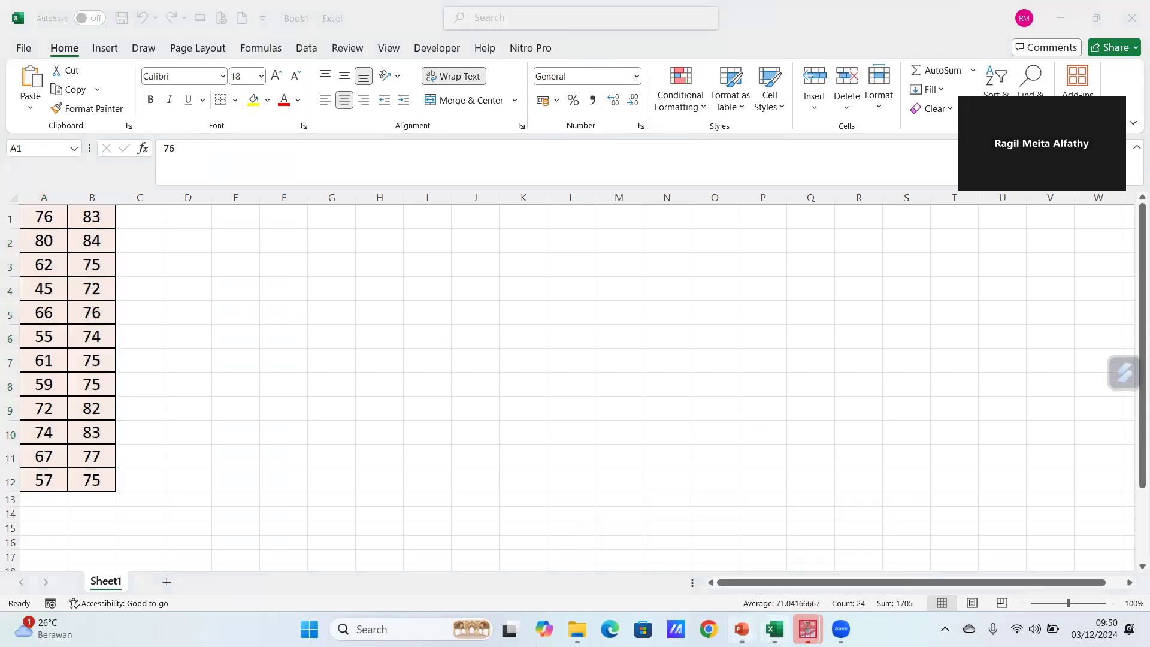
pyautogui.click(696, 570)
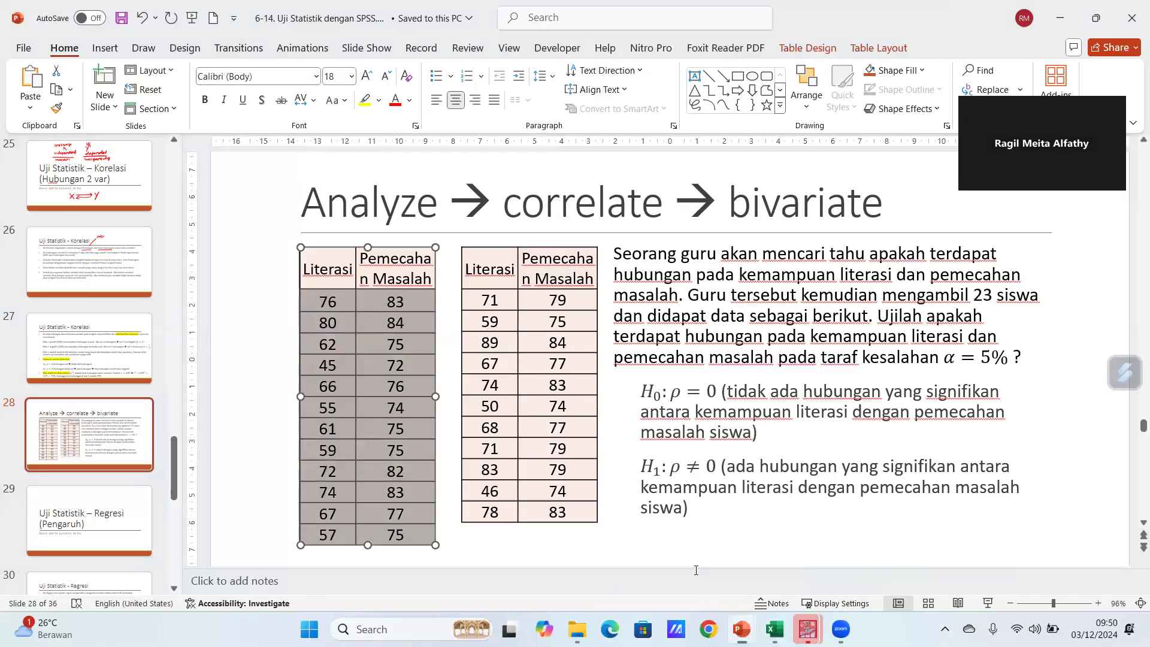
pyautogui.click(483, 298)
pyautogui.moveTo(483, 299); pyautogui.dragTo(559, 510)
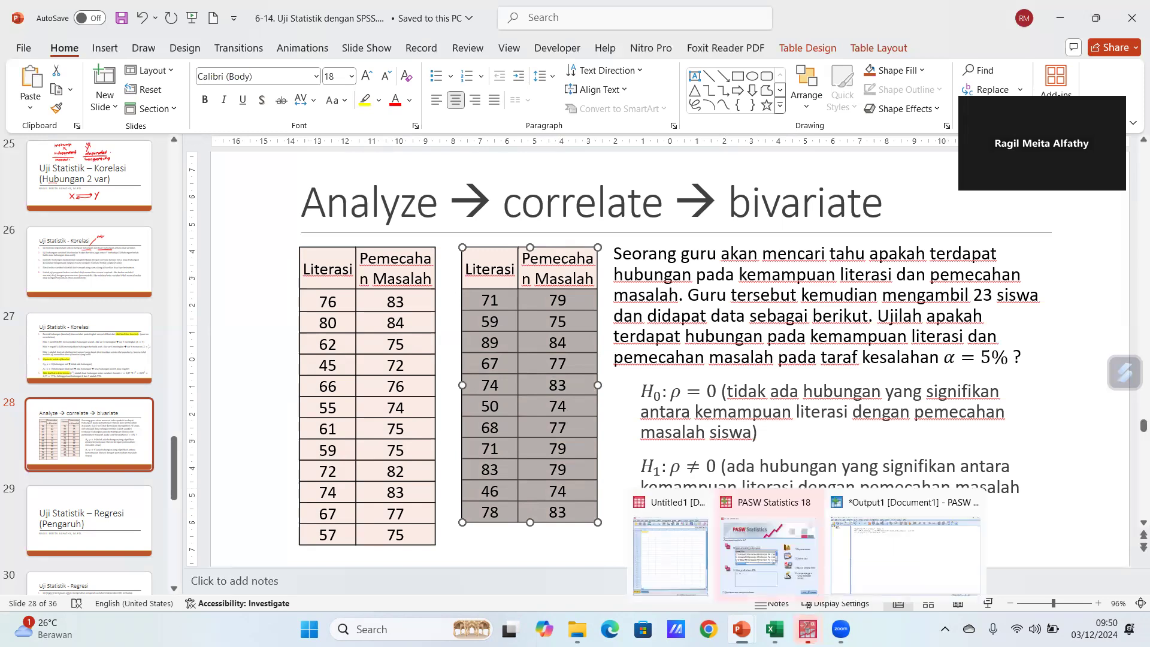
pyautogui.moveTo(775, 629)
pyautogui.click(748, 578)
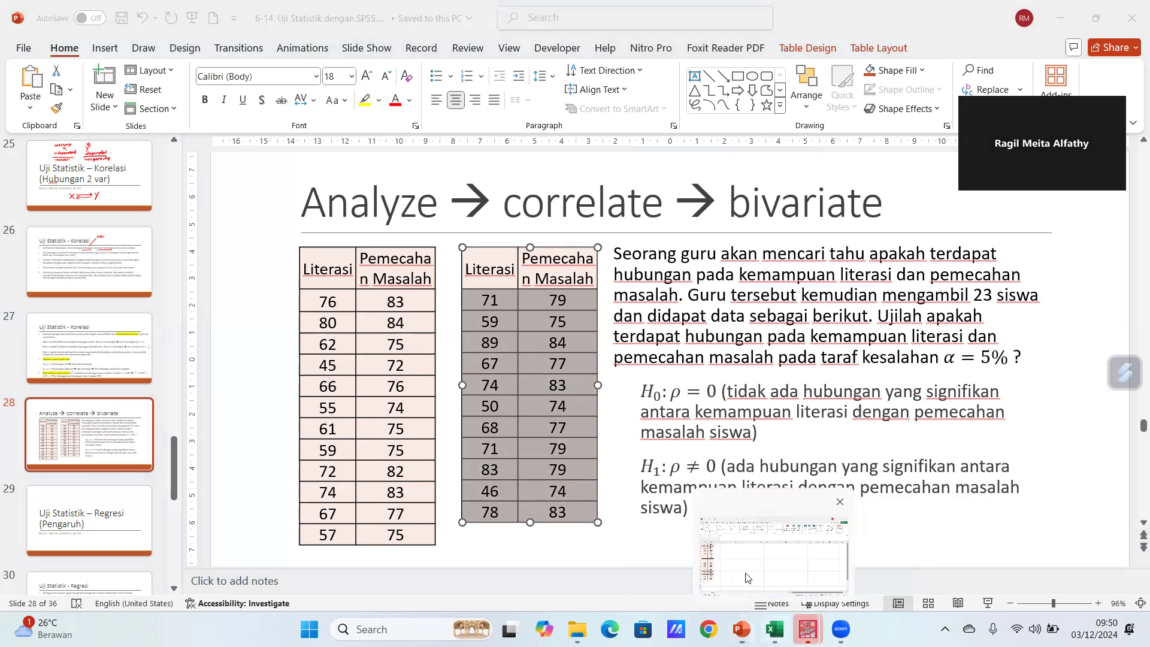
pyautogui.click(42, 499)
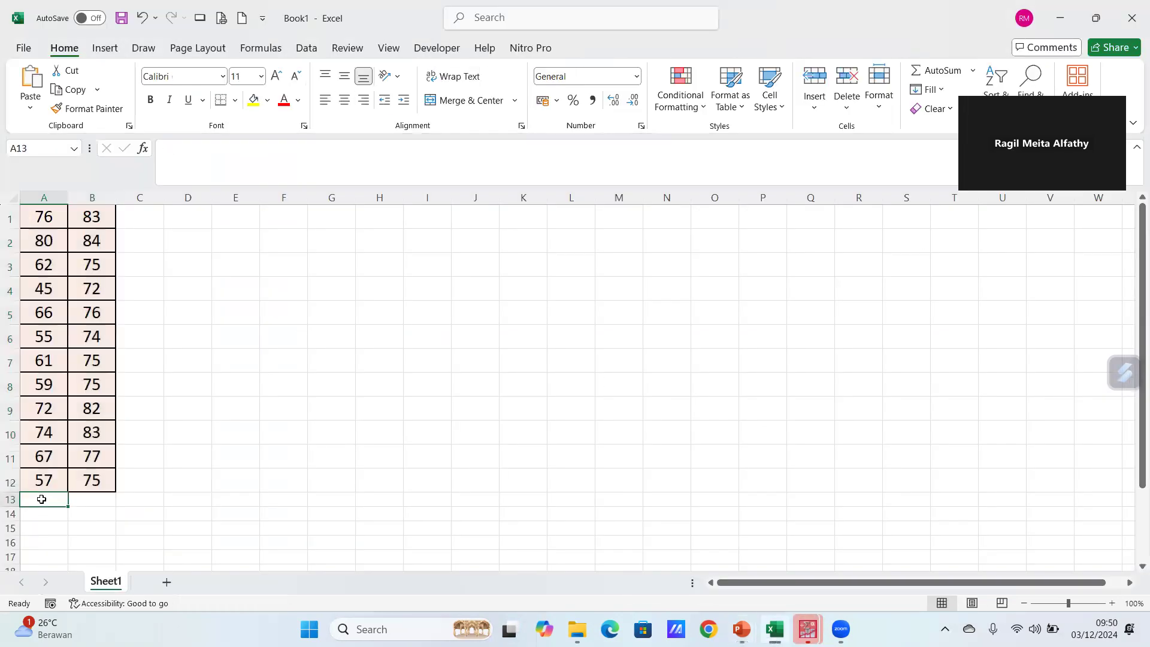
pyautogui.hotkey('ctrl', 'v')
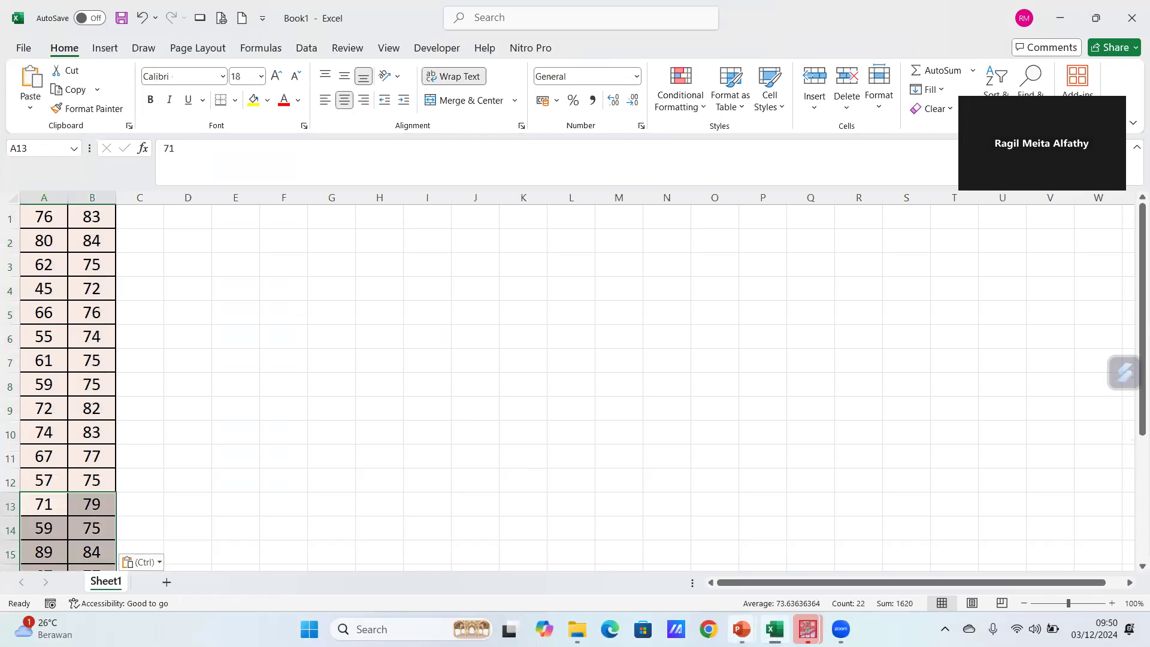
# Step: Switch to the correlation slide in PowerPoint and minimize the presentation to get back to the Excel sheet
pyautogui.click(737, 627)
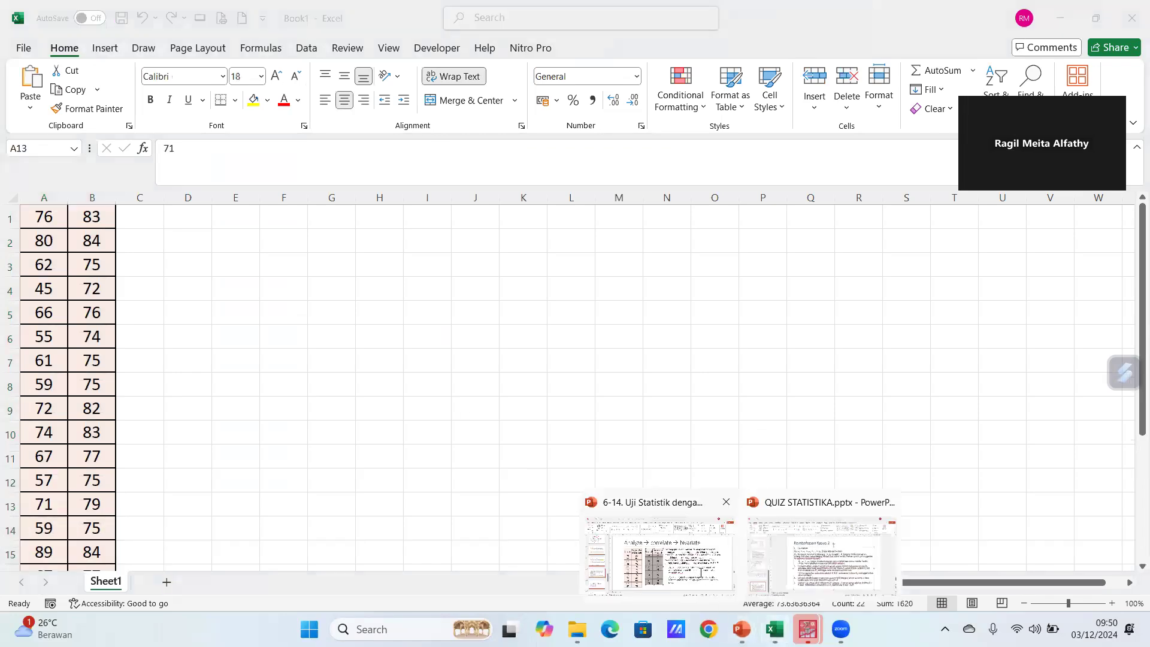
pyautogui.click(701, 573)
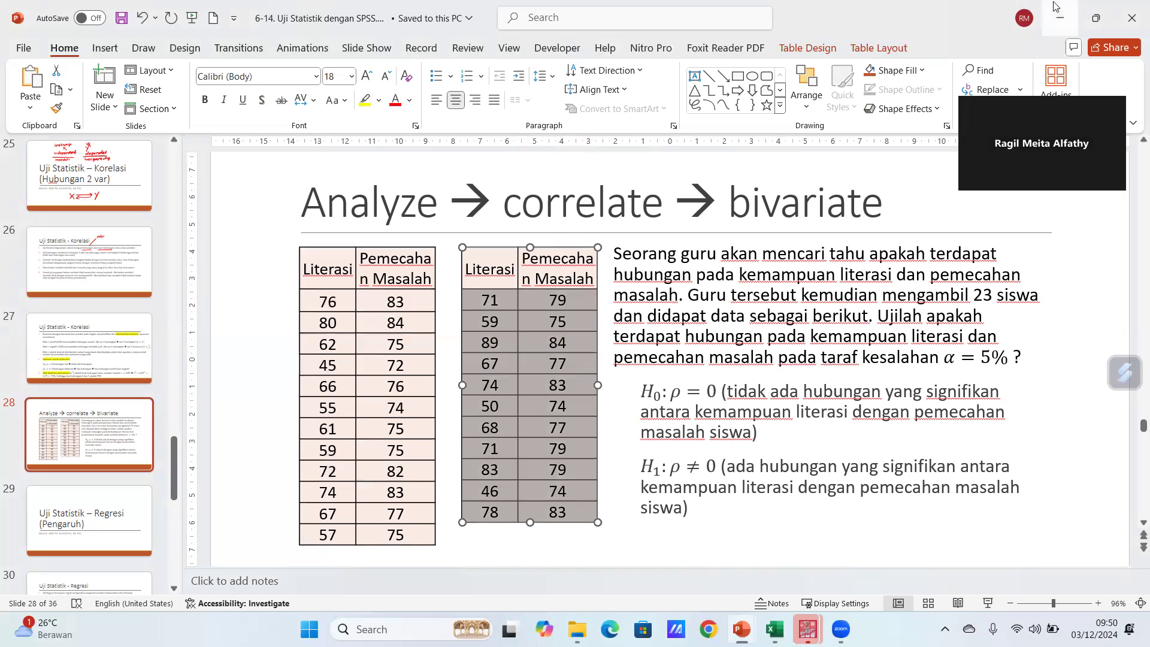
pyautogui.click(1061, 11)
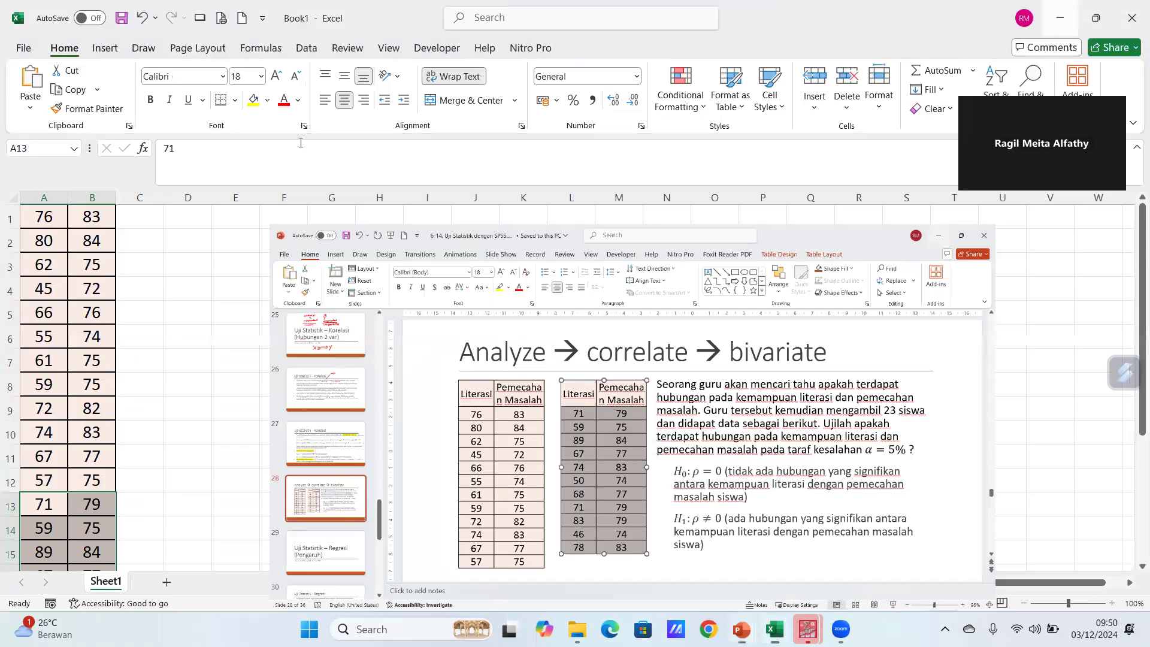
pyautogui.click(130, 263)
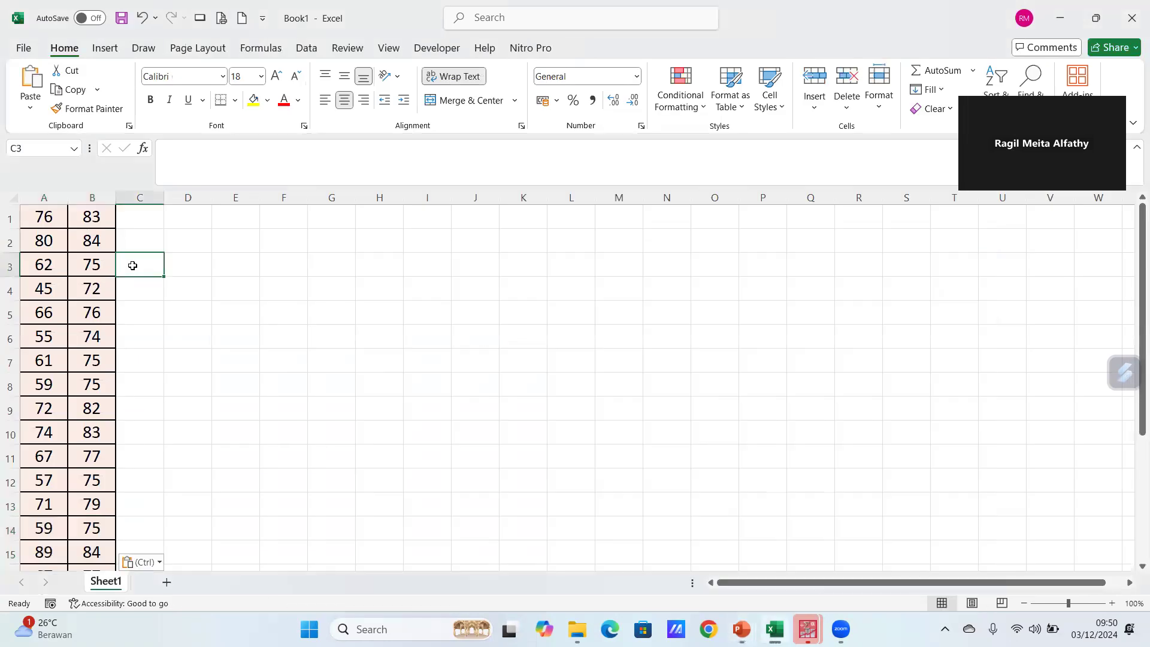
# Step: Insert a row above the data and enter the column headings Literasi in A1 and PM in B1
pyautogui.click(45, 215)
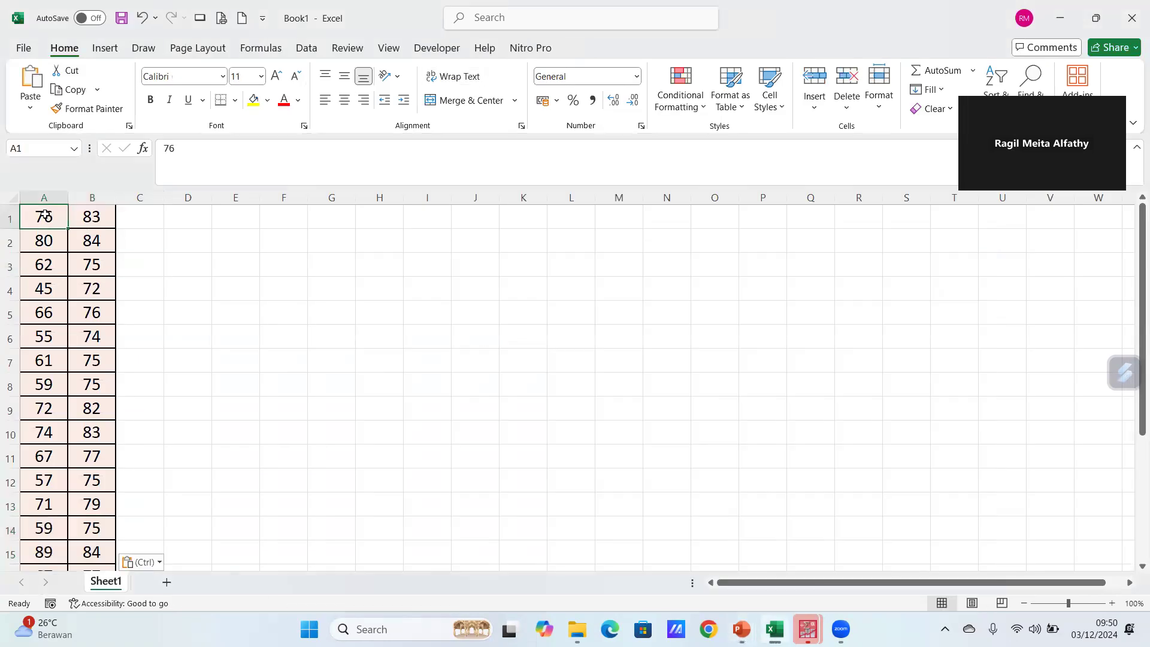
pyautogui.click(10, 217)
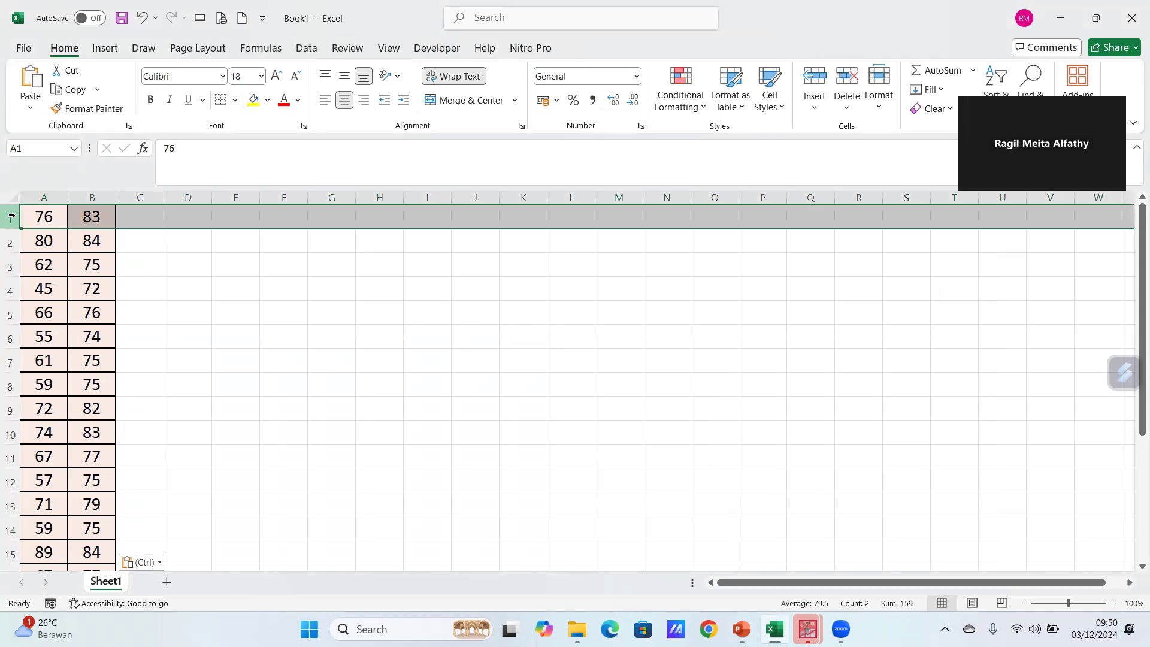
pyautogui.click(820, 79)
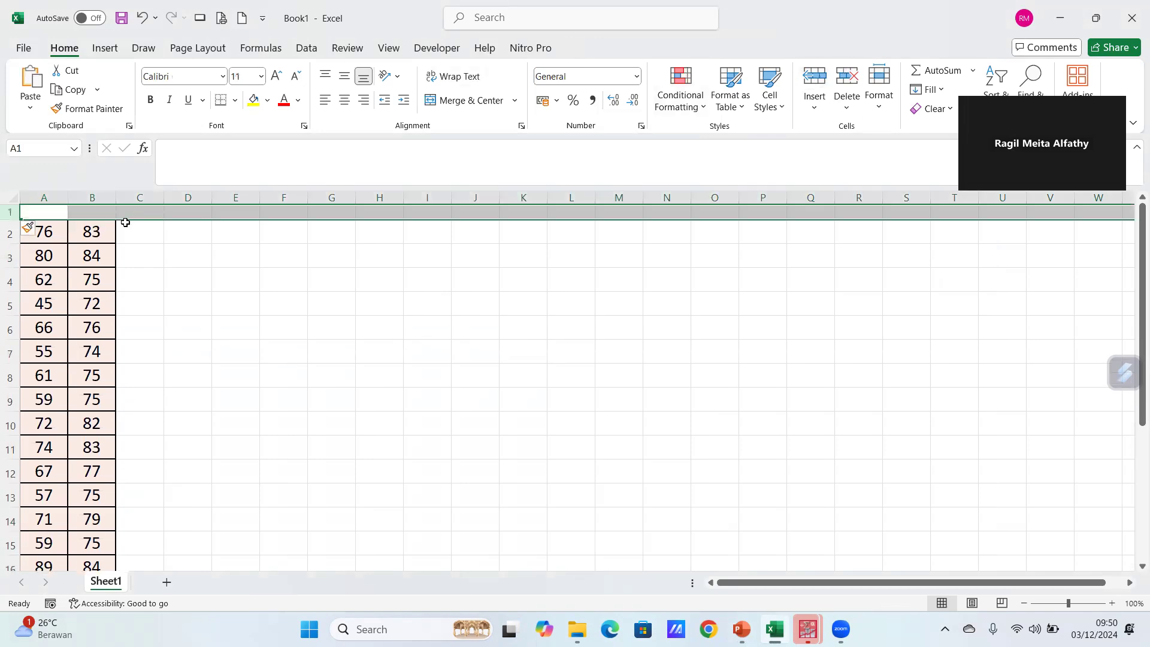
pyautogui.click(43, 212)
pyautogui.write('Literasi')
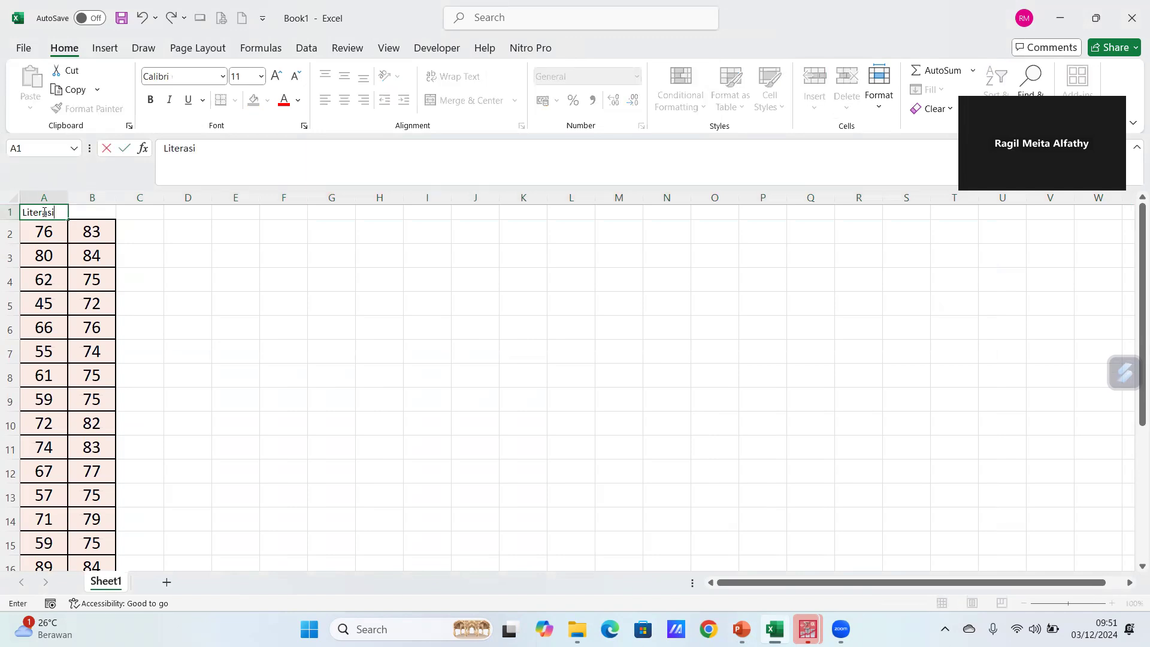
pyautogui.click(91, 212)
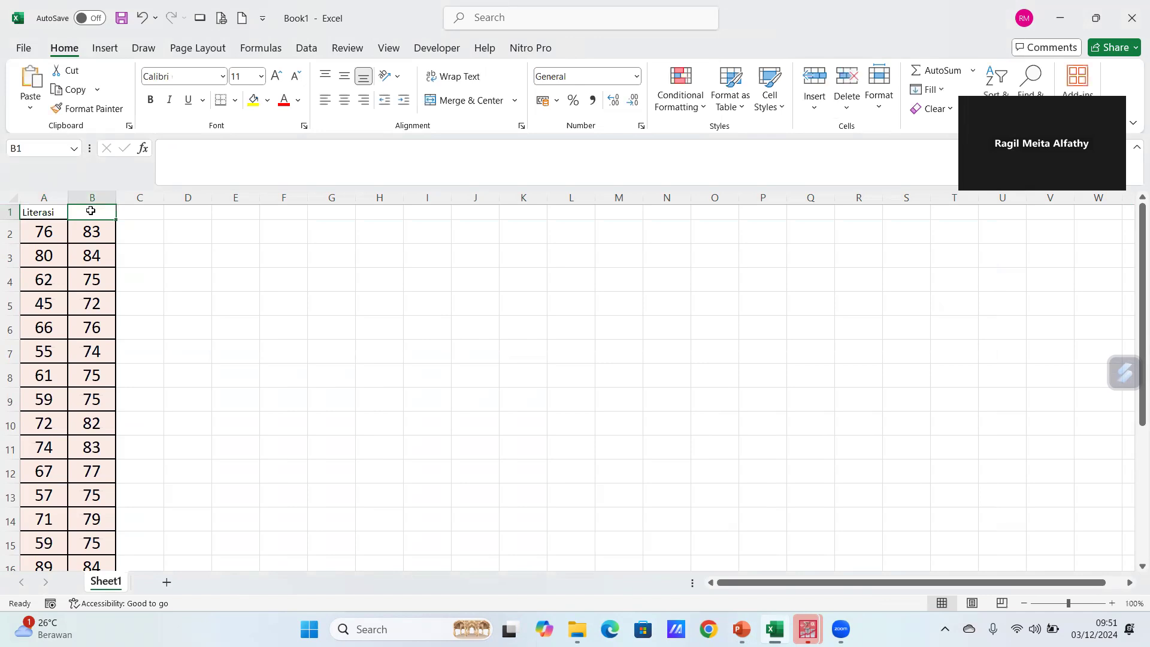
pyautogui.write('PM')
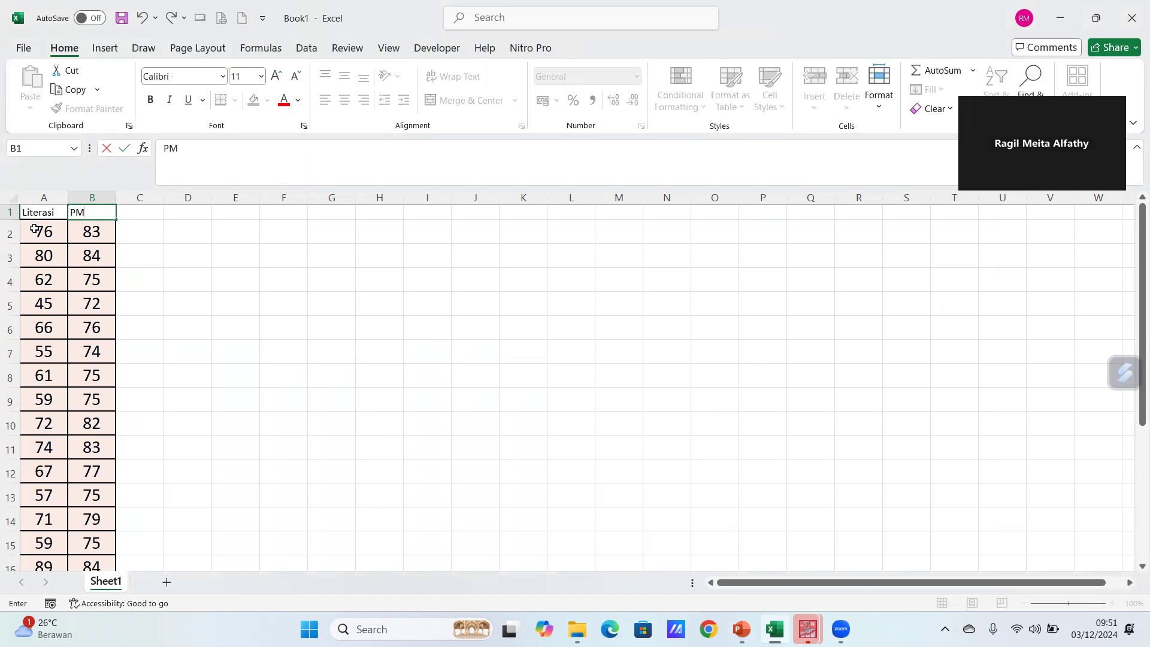
# Step: Select the scores in A2:B24, switch to PASW Statistics, dismiss its startup dialog and open the untitled data editor
pyautogui.moveTo(34, 229); pyautogui.dragTo(87, 529)
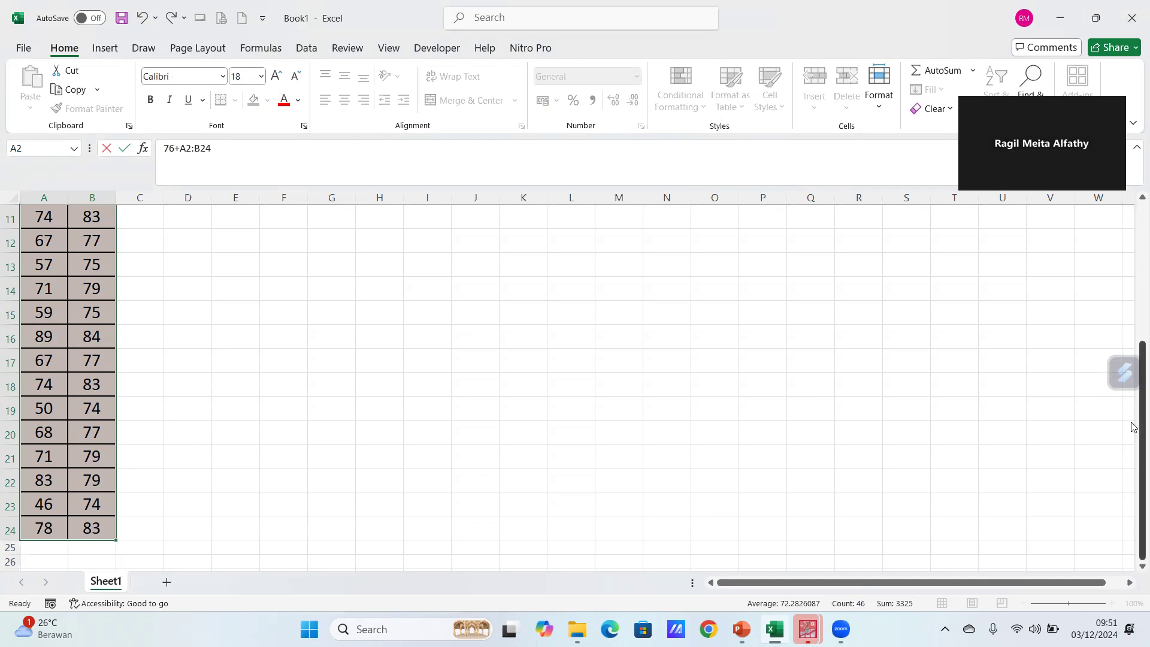
pyautogui.moveTo(807, 629)
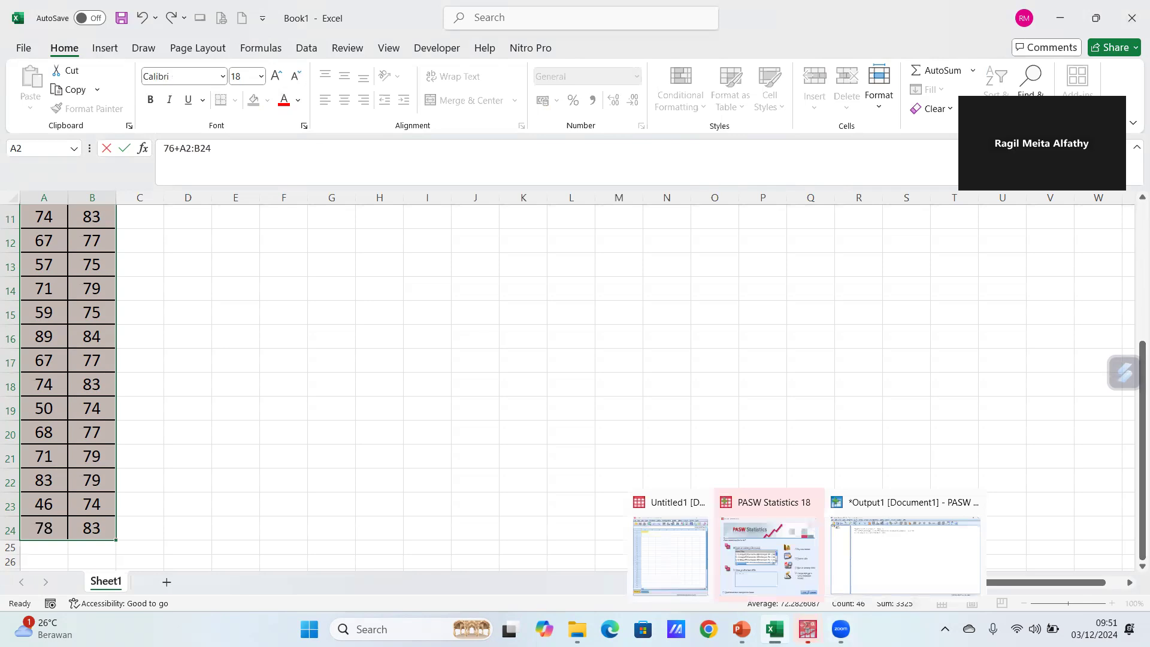
pyautogui.click(681, 562)
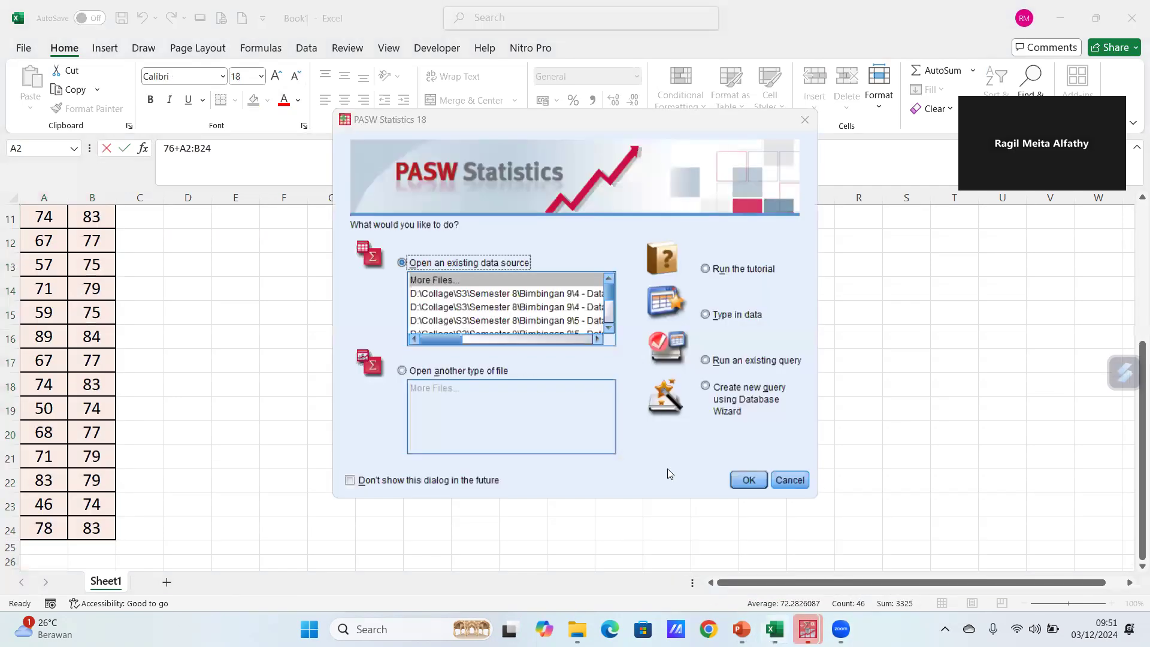
pyautogui.click(805, 119)
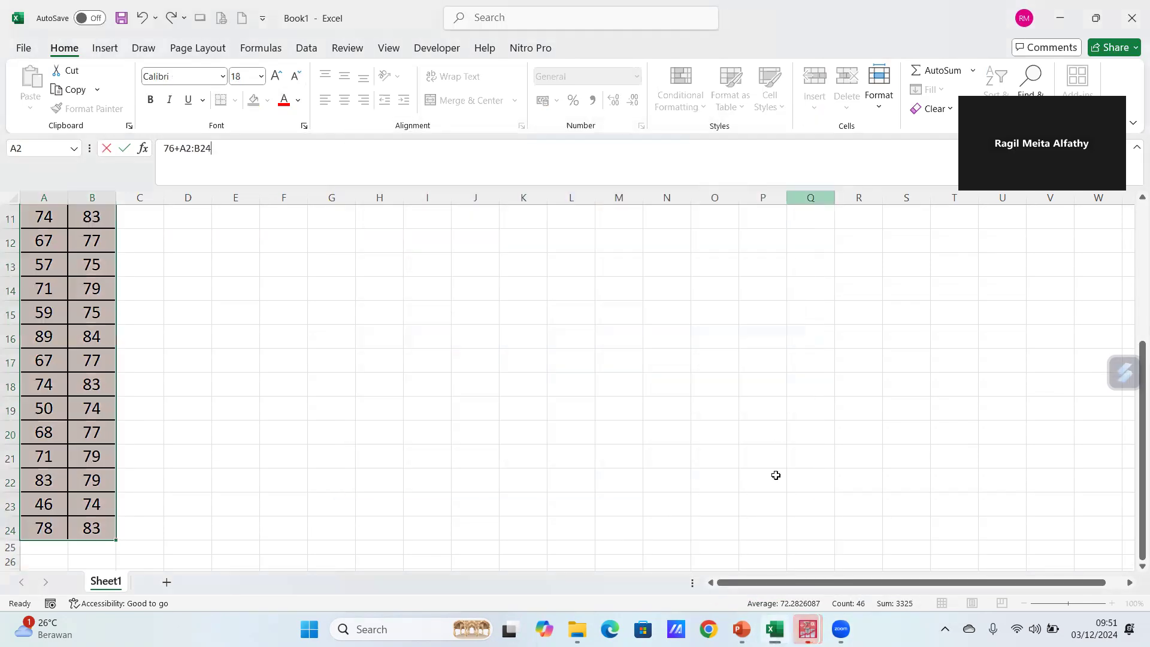
pyautogui.moveTo(807, 629)
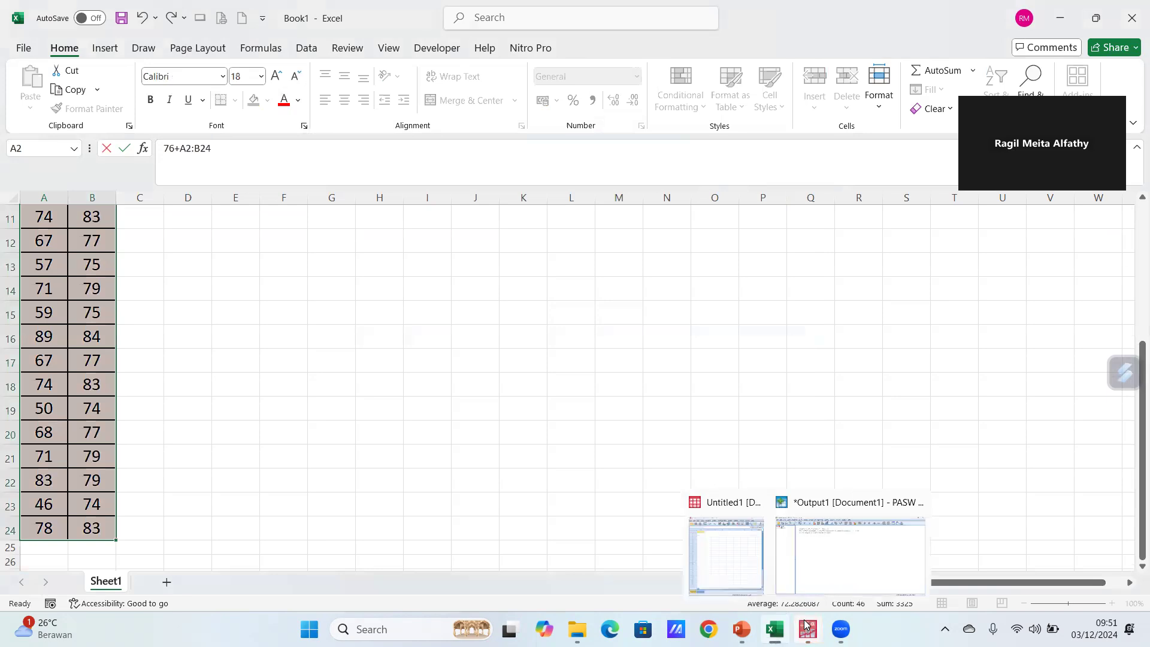
pyautogui.click(725, 548)
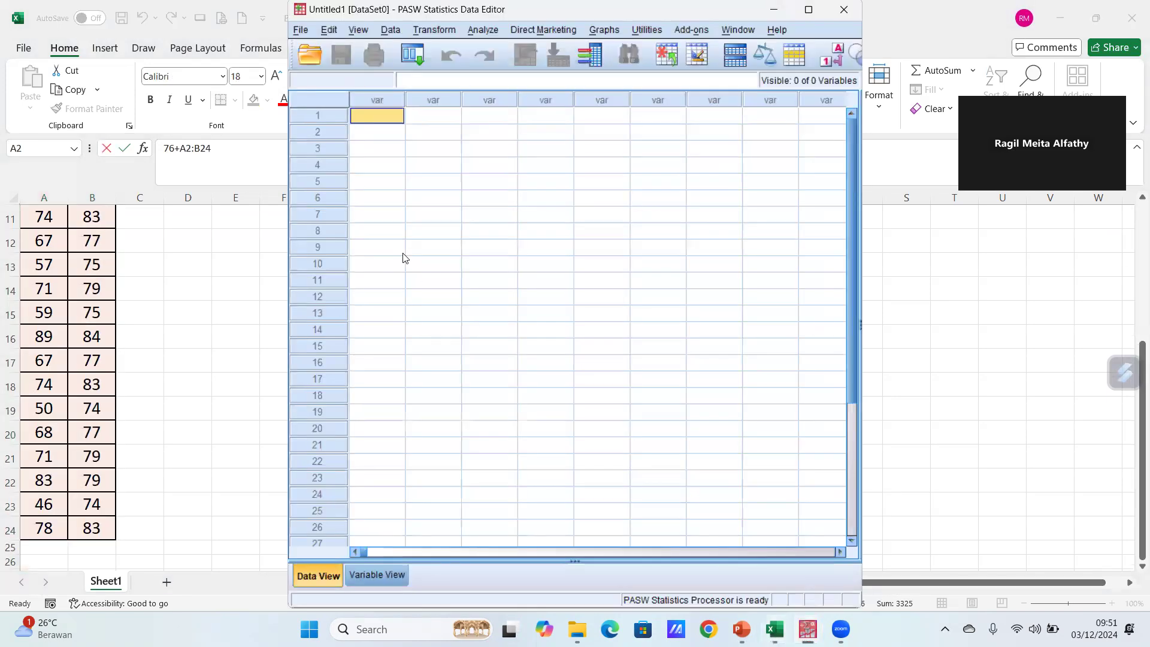
# Step: Try to paste the scores into the first cell of the empty data editor, and return to Excel
pyautogui.rightClick(386, 117)
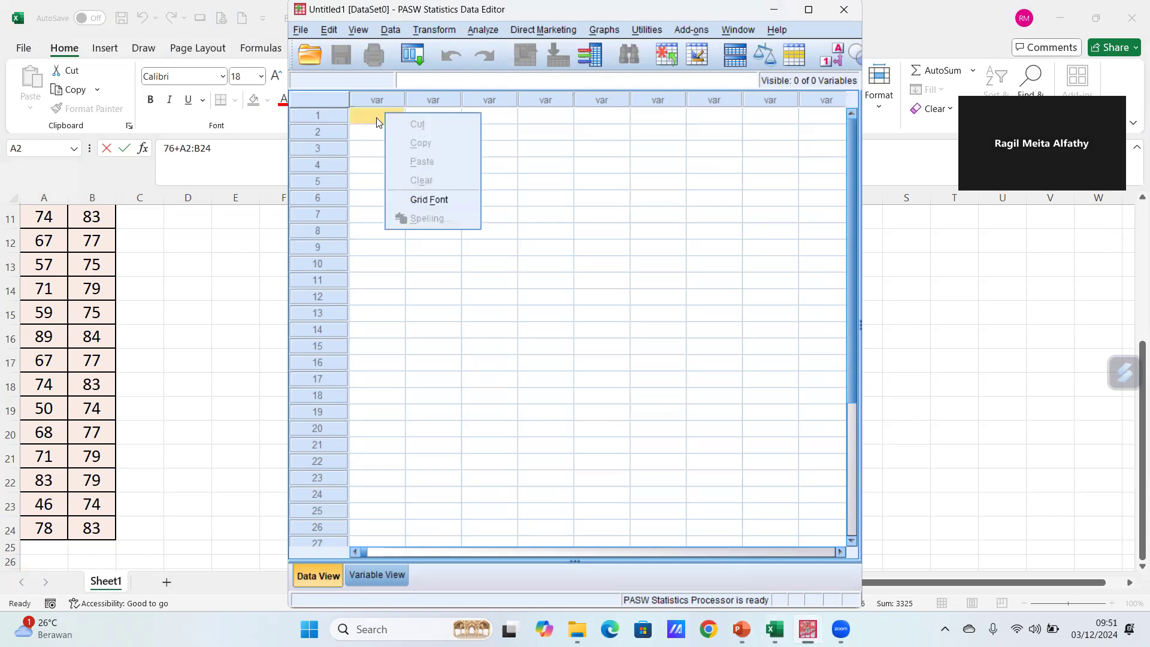
pyautogui.click(377, 120)
pyautogui.click(123, 322)
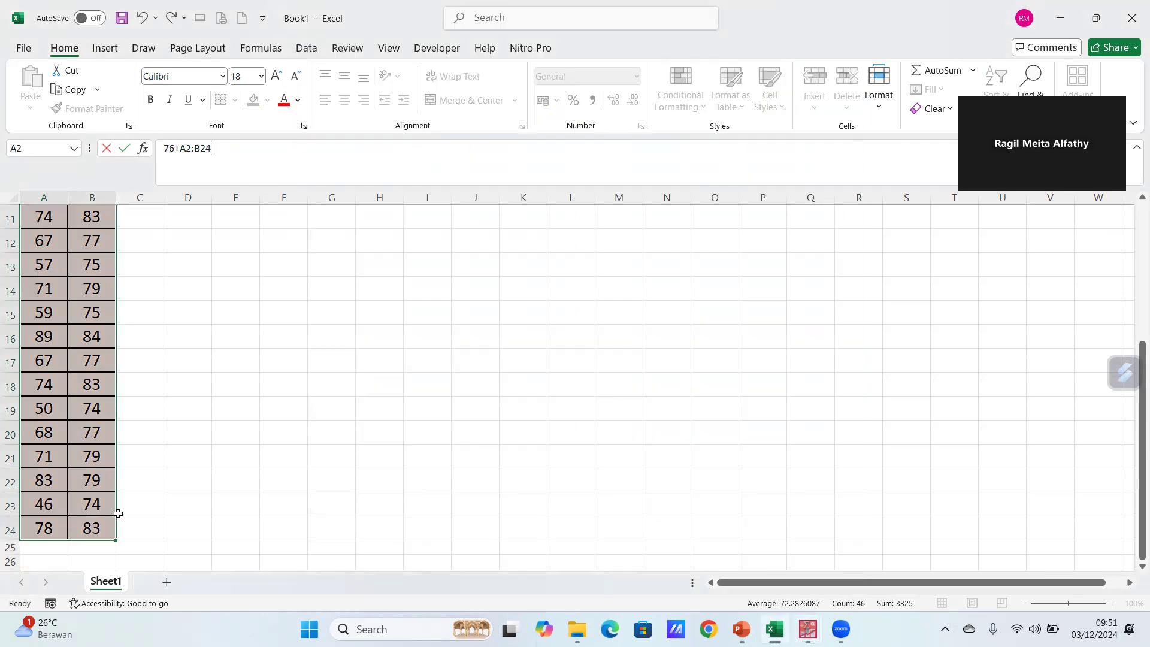
# Step: Leave the cell edit and replace the faulty content of cell A2 with 76
pyautogui.press('Escape')
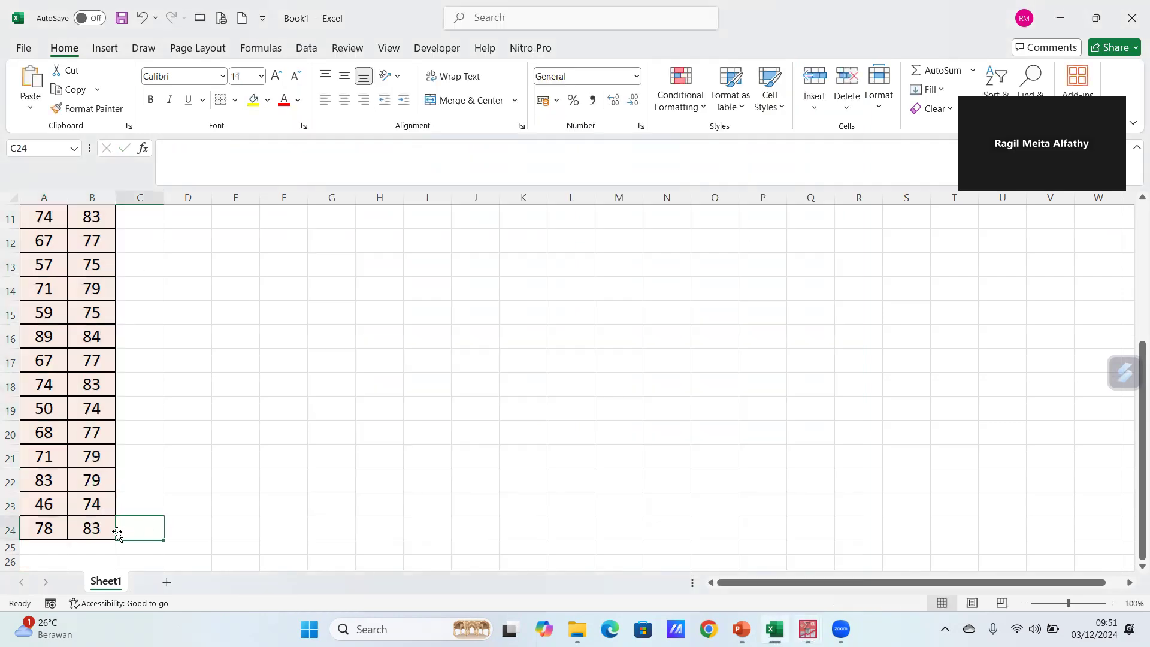
pyautogui.moveTo(101, 528)
pyautogui.mouseDown()
pyautogui.moveTo(23, 329)
pyautogui.moveTo(8, 135)
pyautogui.moveTo(21, 247)
pyautogui.mouseUp()
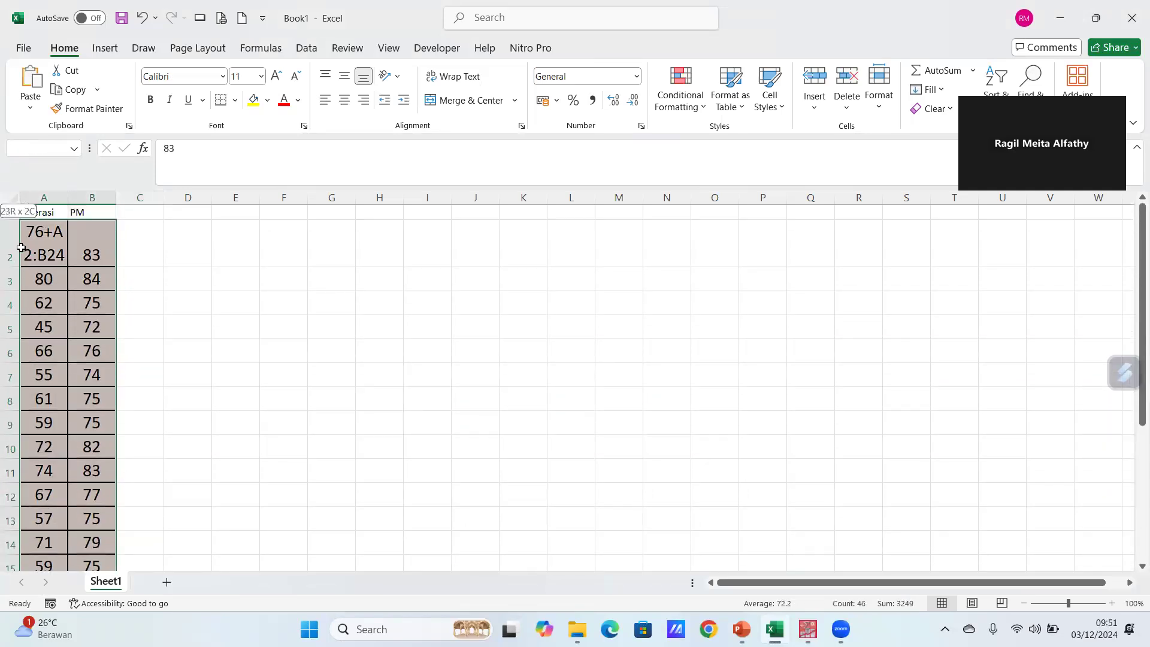
pyautogui.click(48, 242)
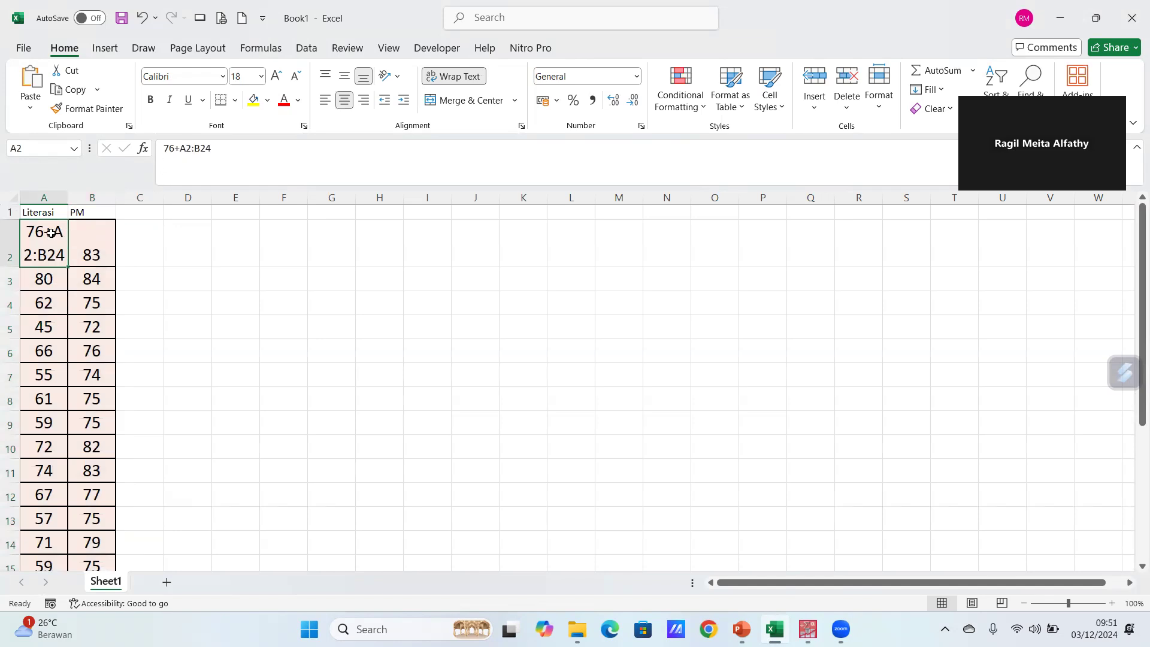
pyautogui.write('76')
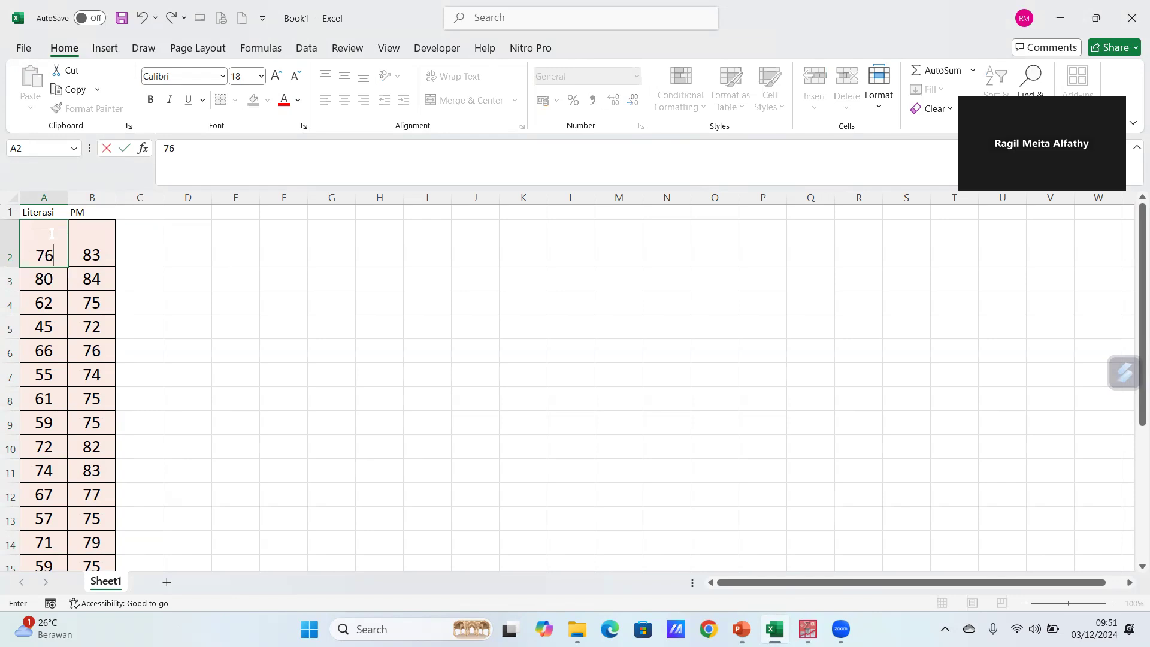
pyautogui.click(181, 279)
# Step: Copy the scores in A2:B24 and paste them into the first cell of the untitled PASW Statistics data editor
pyautogui.click(49, 232)
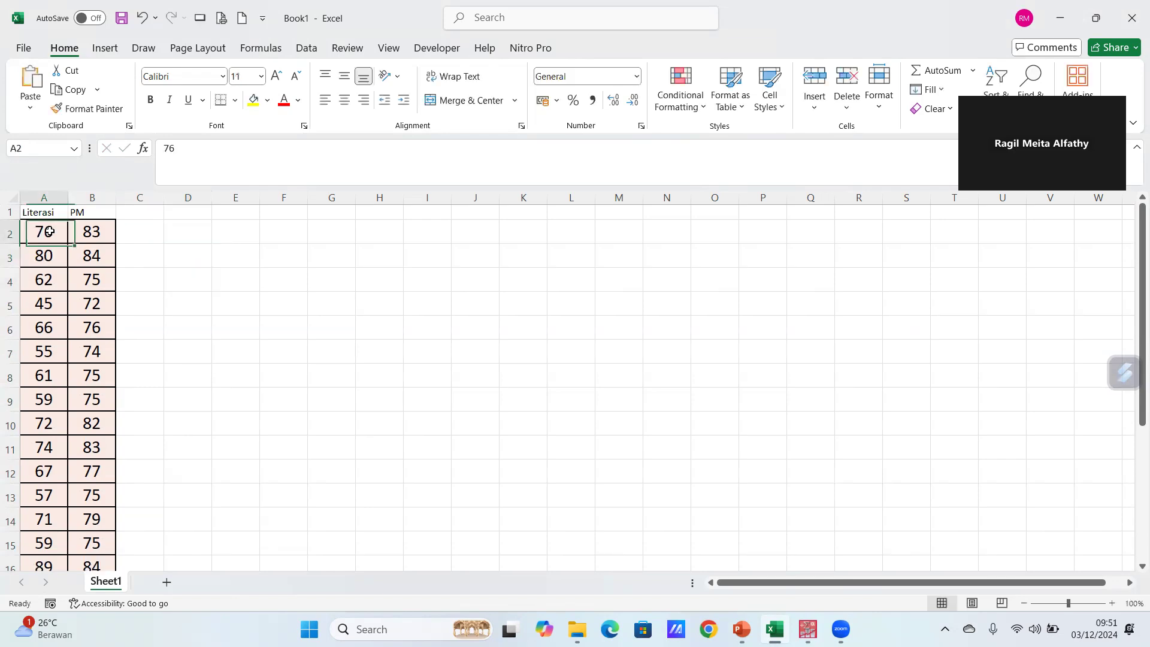
pyautogui.moveTo(42, 231); pyautogui.dragTo(84, 535)
pyautogui.hotkey('ctrl', 'c')
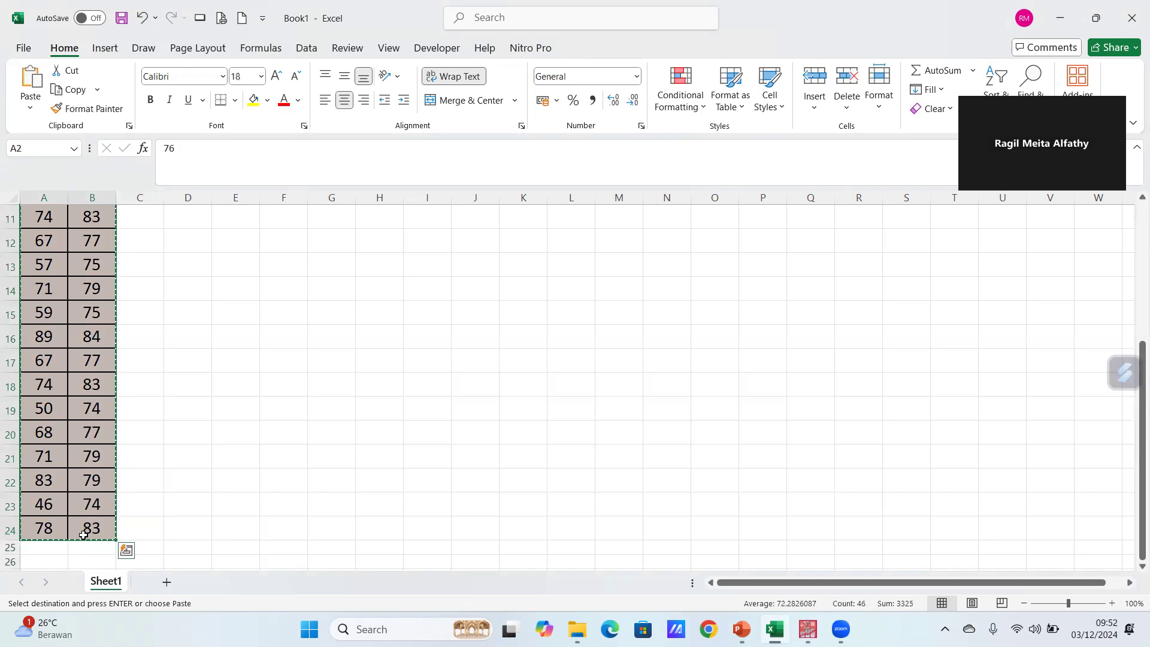
pyautogui.moveTo(807, 621)
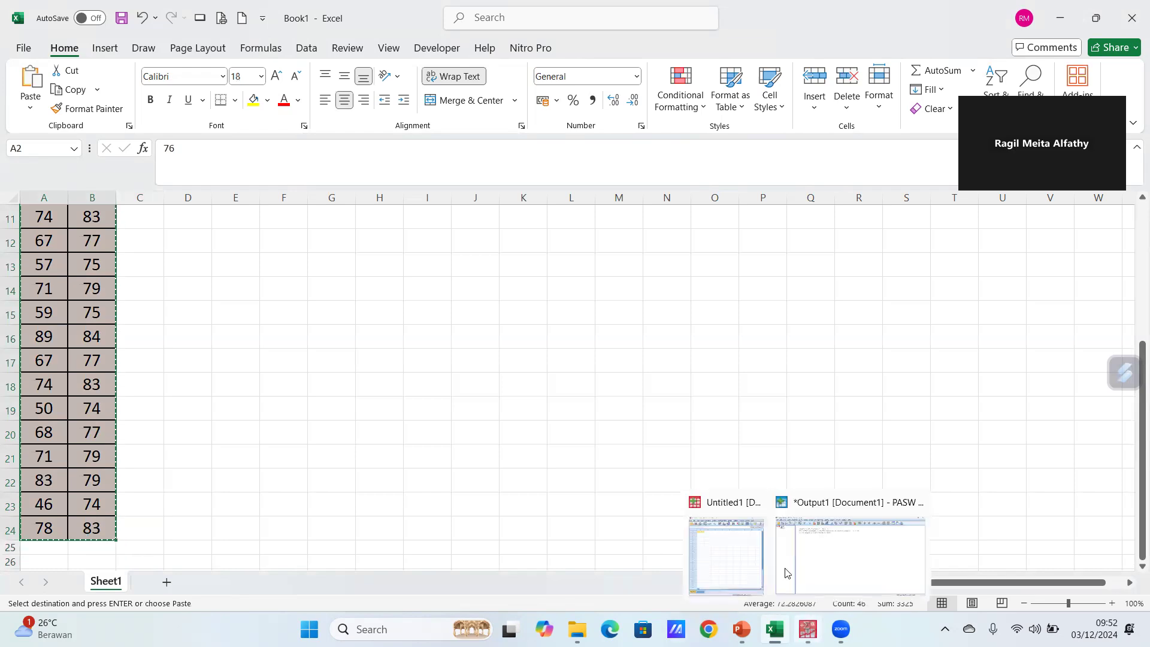
pyautogui.click(726, 548)
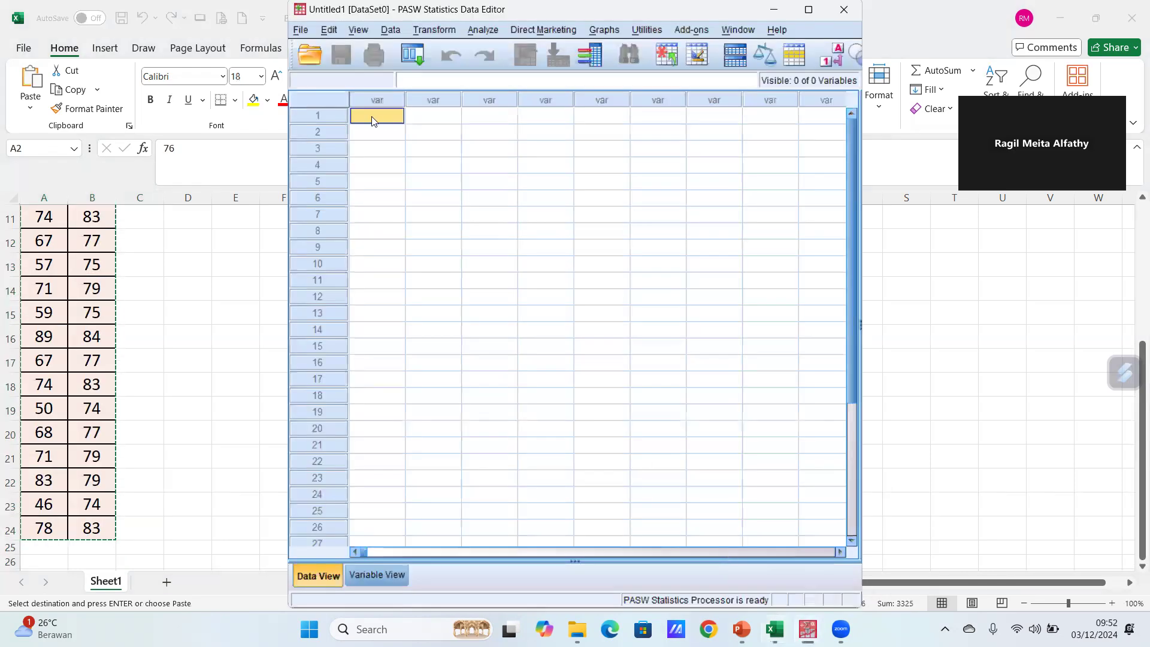
pyautogui.hotkey('ctrl', 'v')
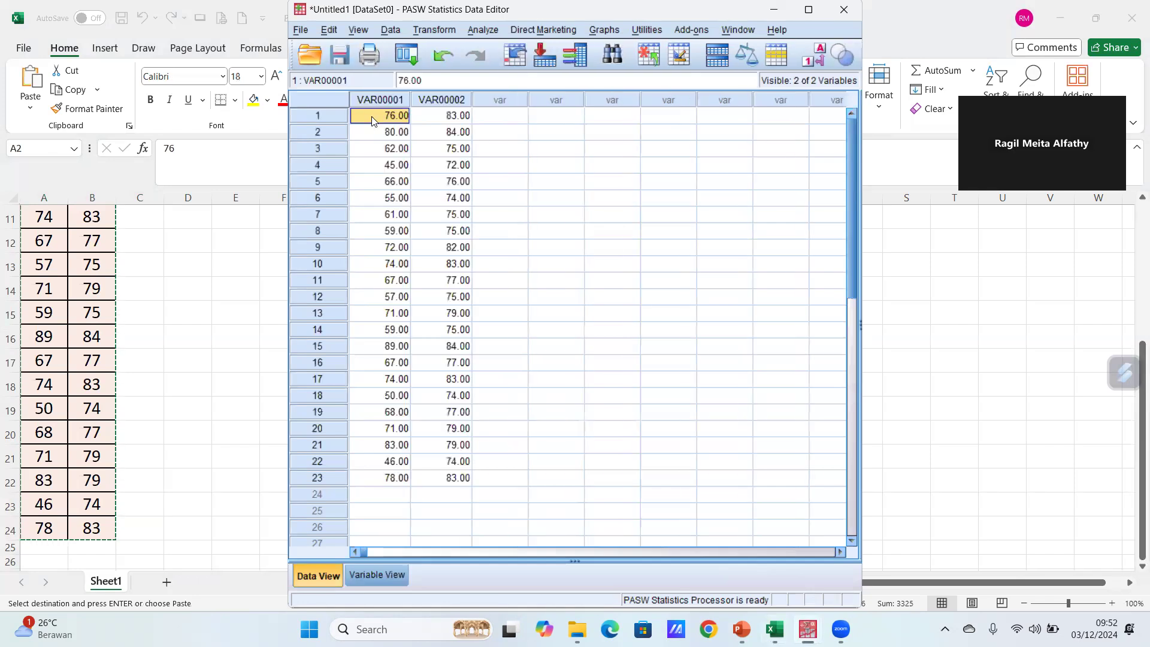
# Step: Rename the first variable VAR00001 as Literasi in the variable definitions
pyautogui.click(376, 575)
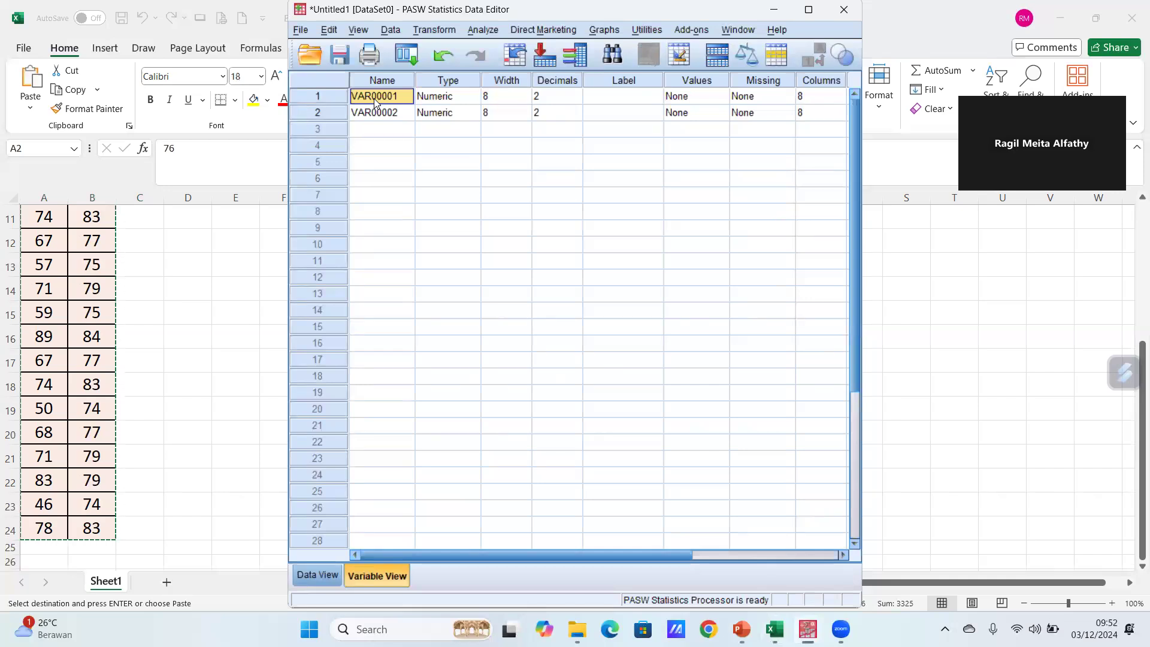
pyautogui.write('Literasi')
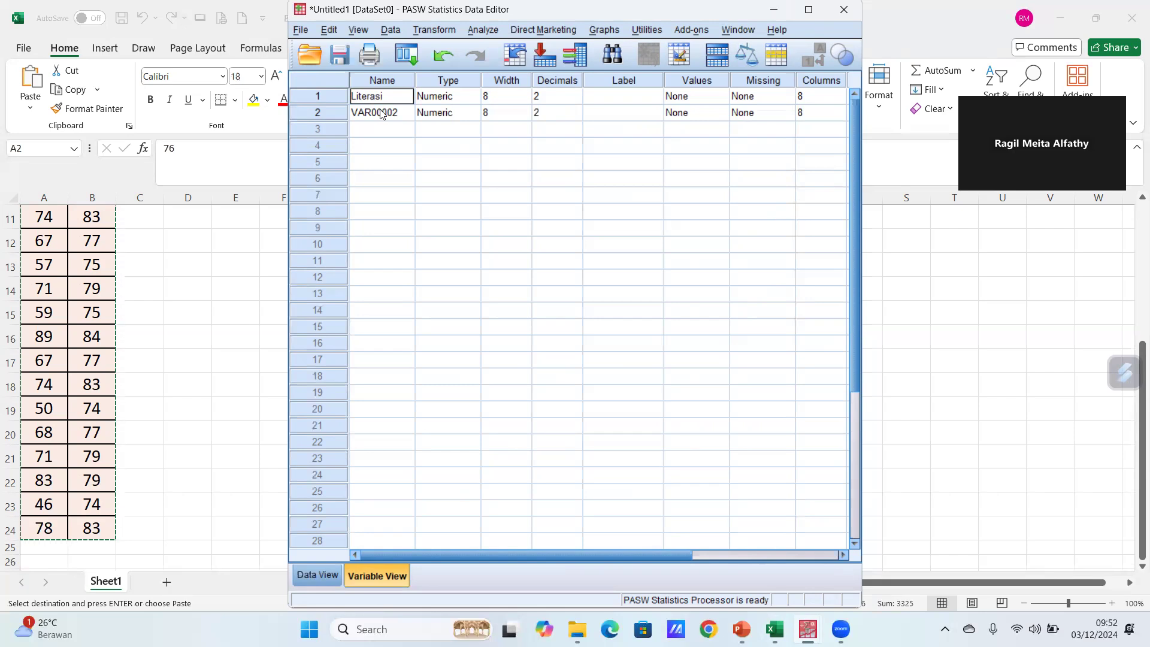
# Step: Rename the second variable VAR00002 as PM
pyautogui.click(381, 113)
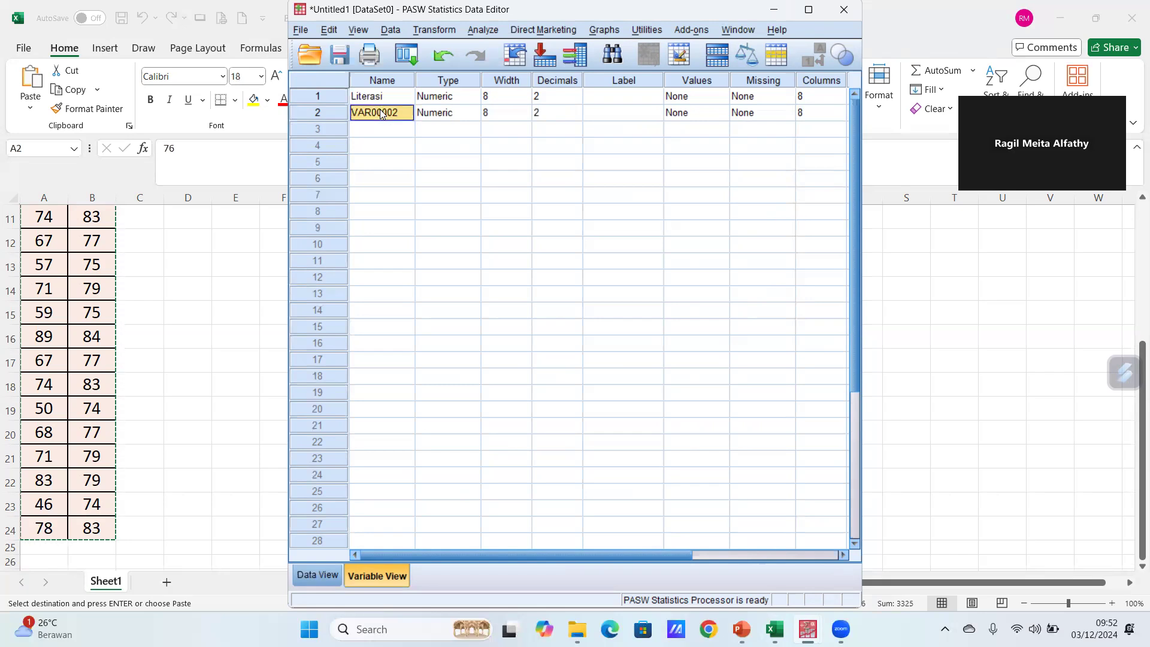
pyautogui.write('PM')
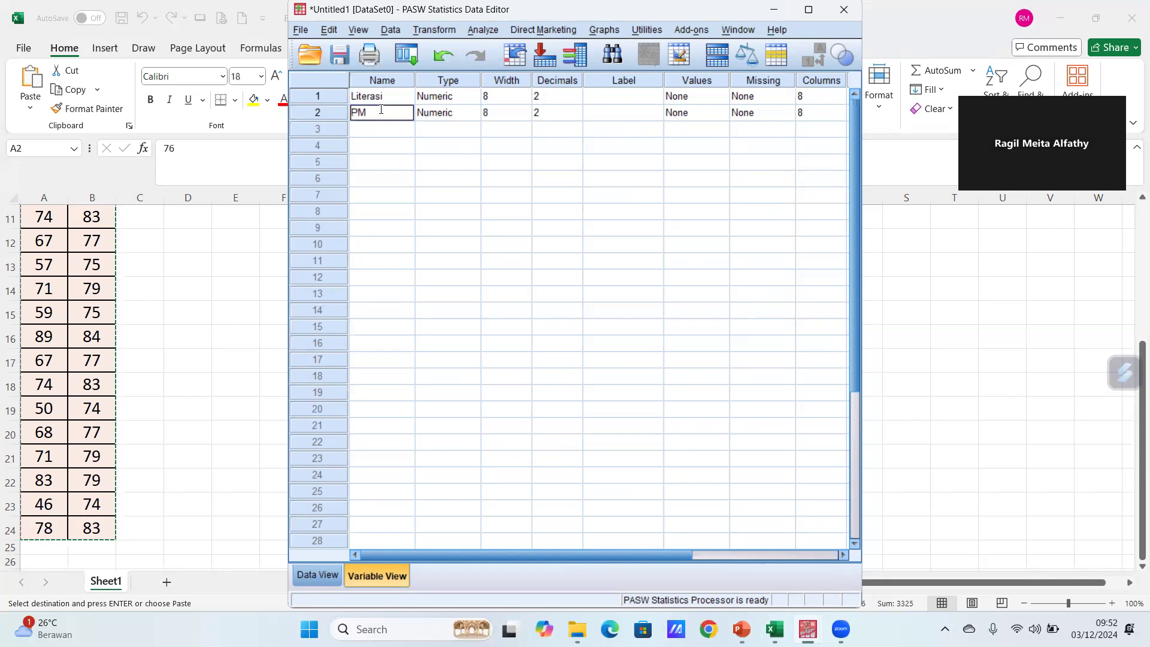
pyautogui.click(418, 118)
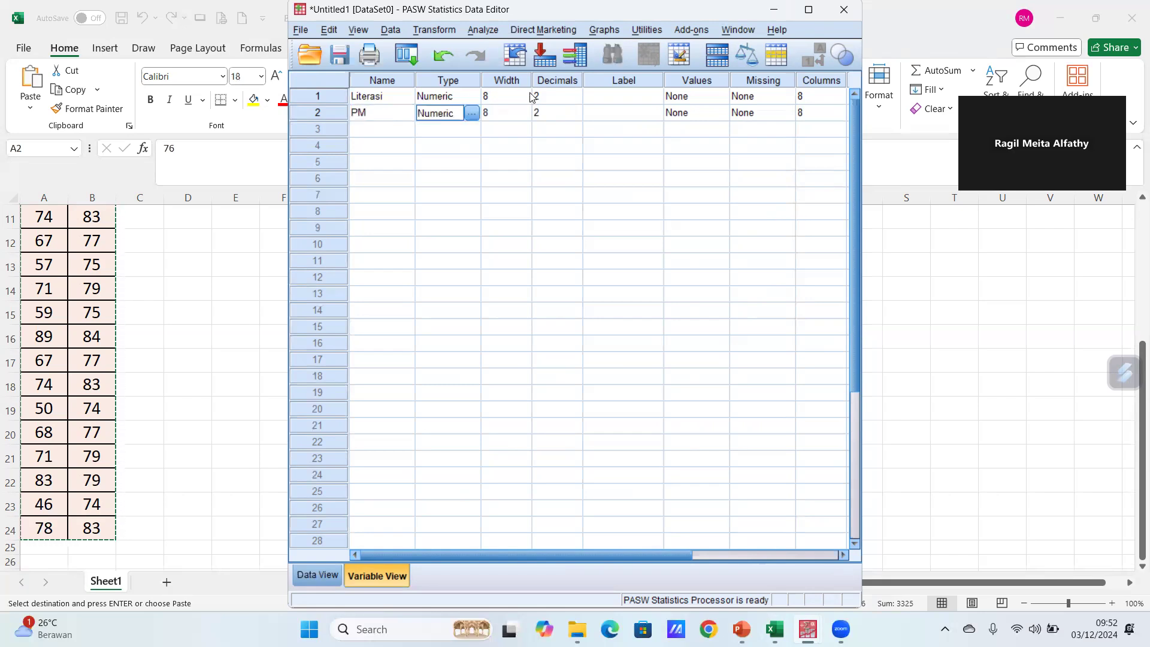
# Step: Set the decimals of both the Literasi and PM variables to 0
pyautogui.click(579, 100)
pyautogui.click(575, 101)
pyautogui.click(576, 117)
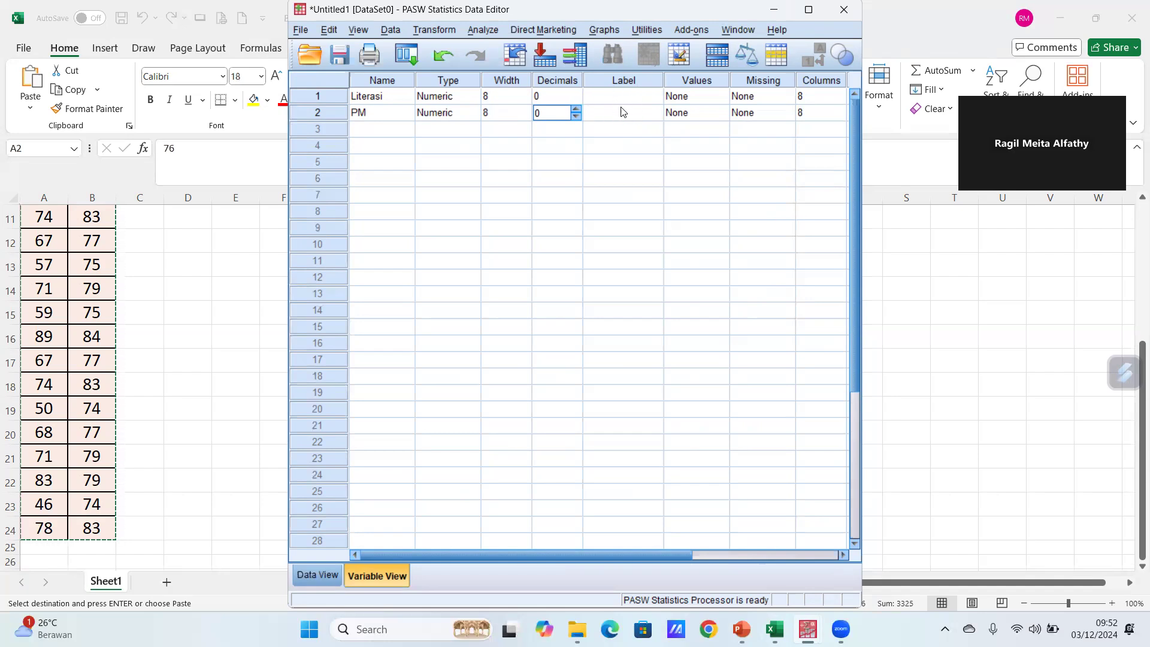
pyautogui.click(487, 347)
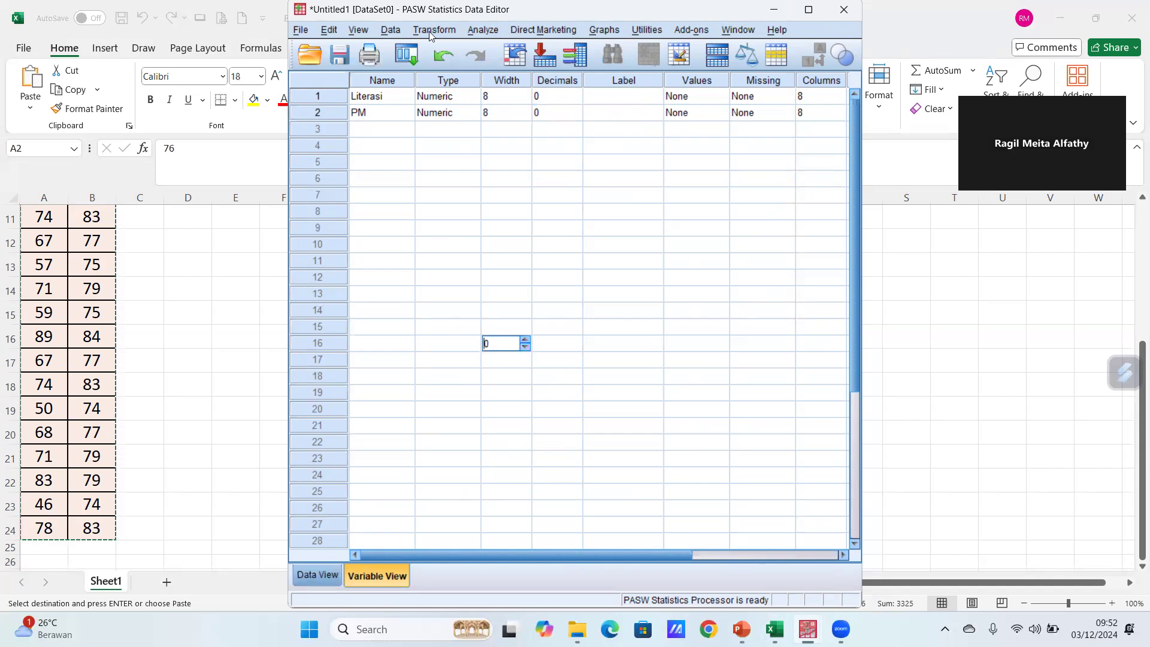
pyautogui.click(385, 97)
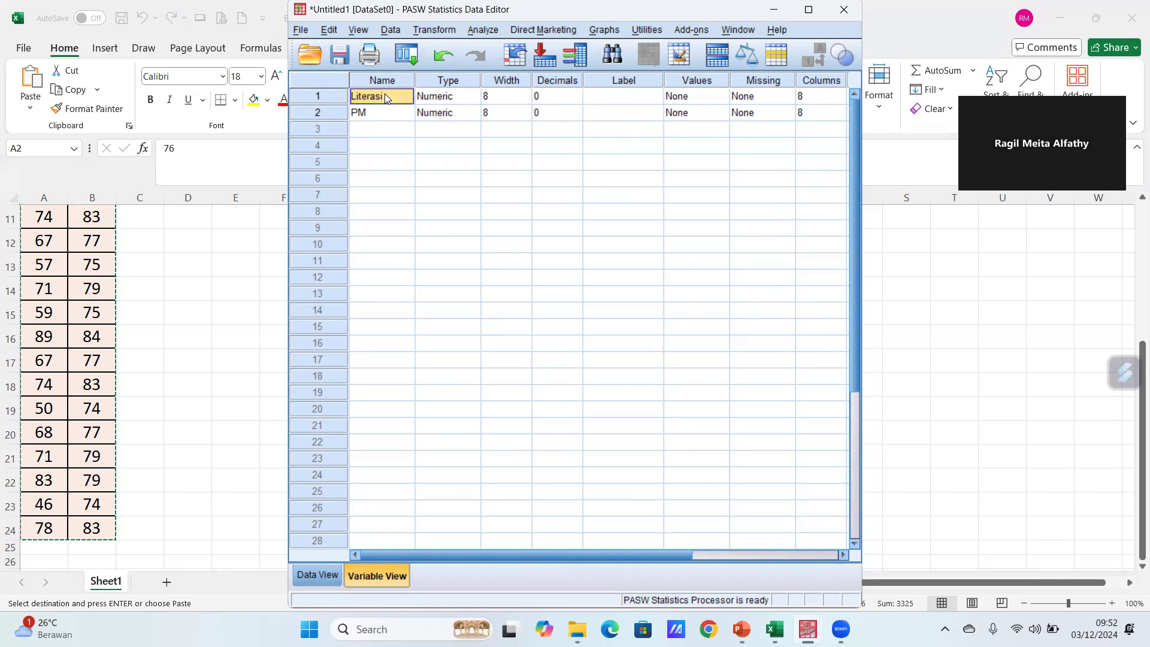
# Step: Start an Explore analysis from the descriptive statistics with Literasi and PM as the dependent variables
pyautogui.click(481, 30)
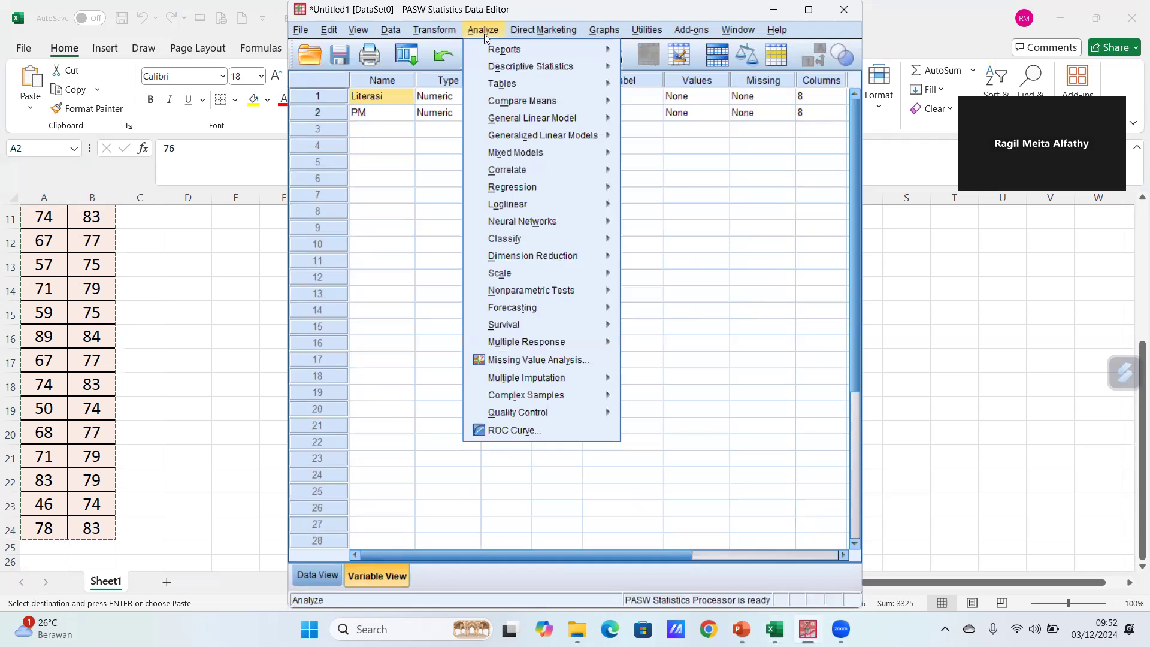
pyautogui.moveTo(555, 71)
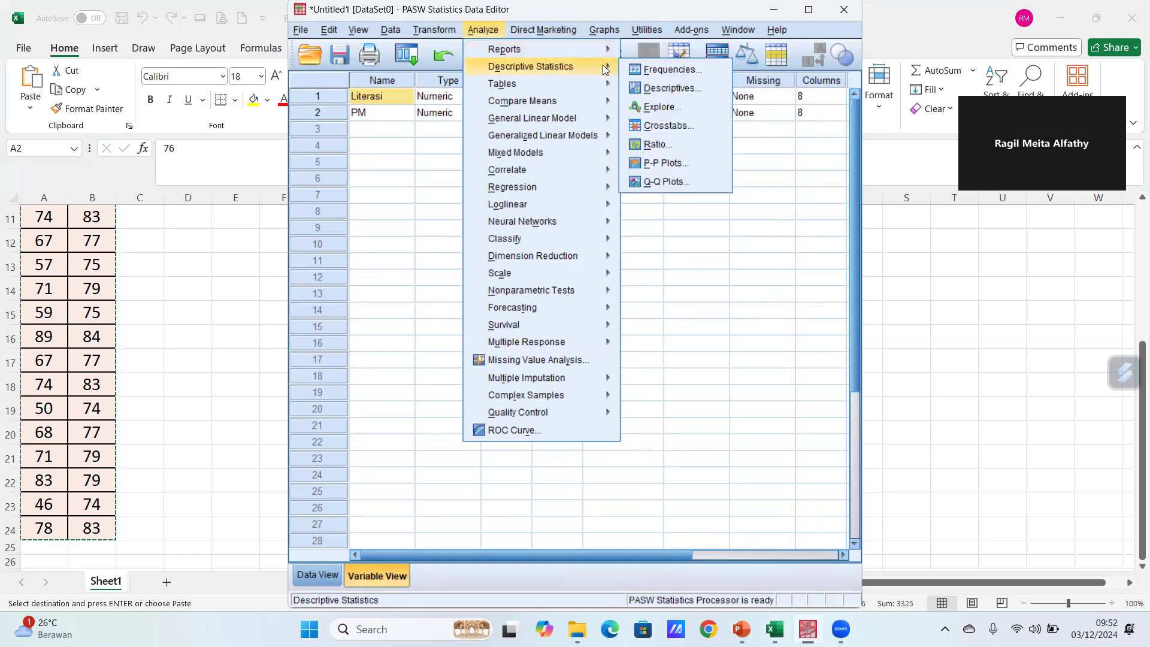
pyautogui.click(650, 107)
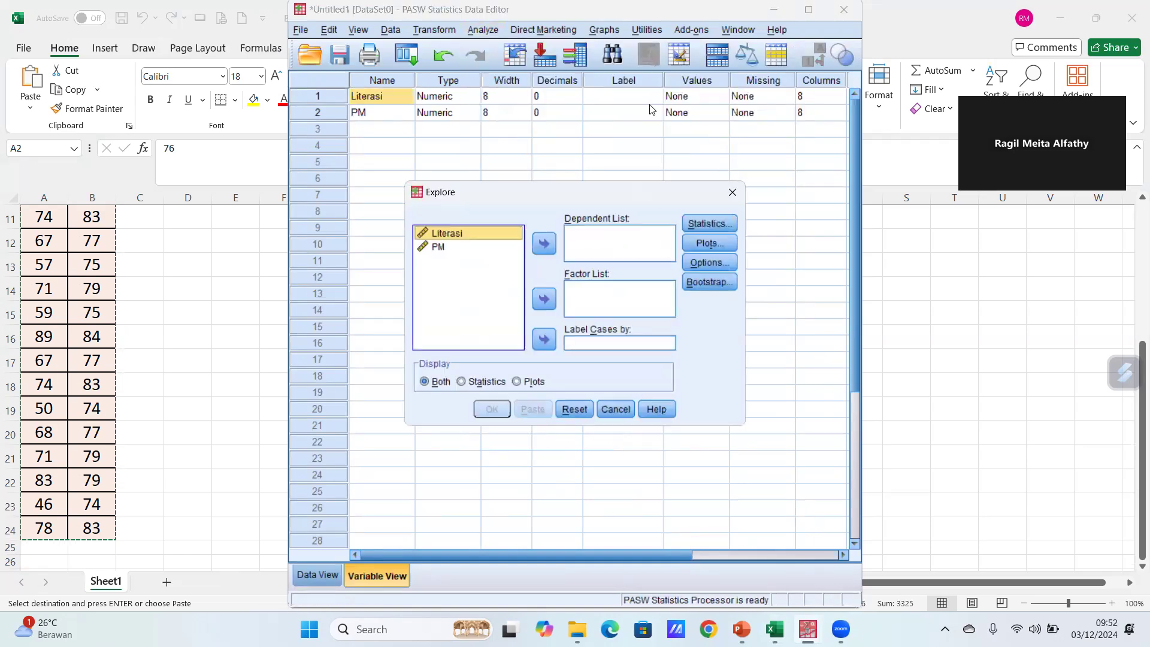
pyautogui.click(438, 245)
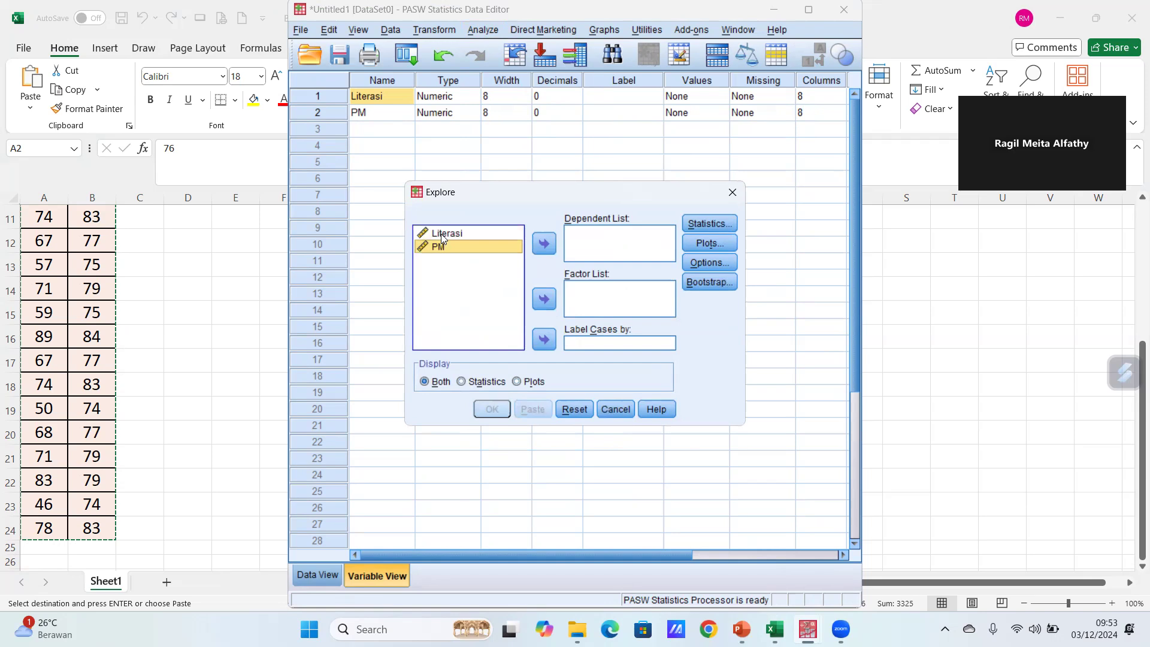
pyautogui.click(442, 234)
pyautogui.click(543, 244)
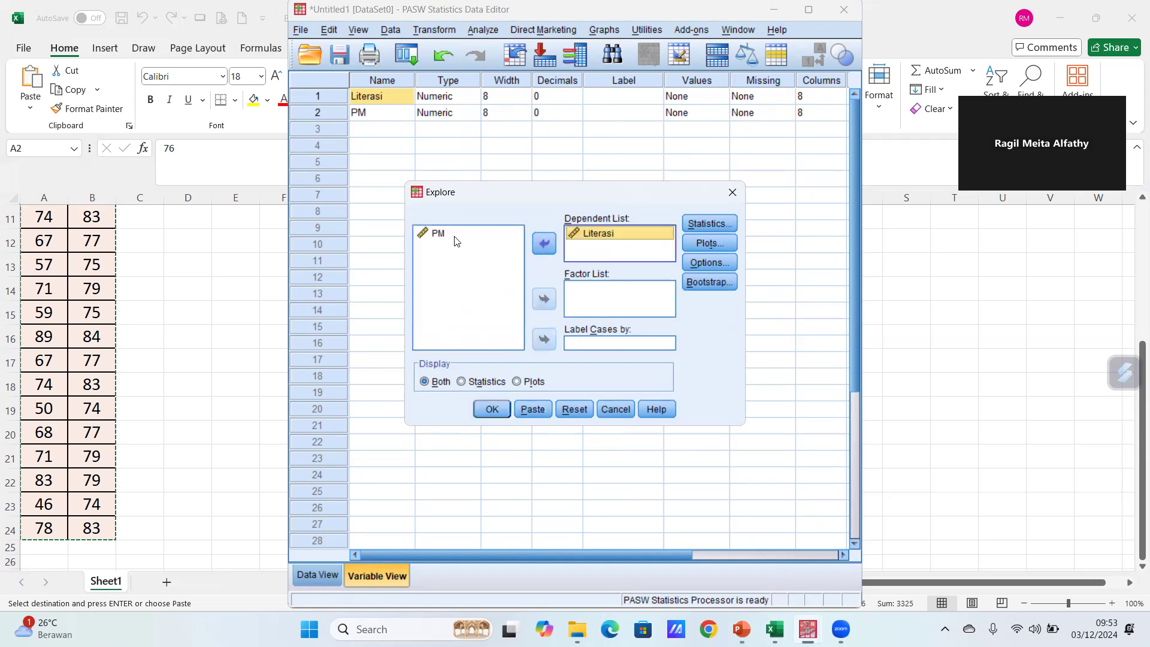
pyautogui.click(442, 234)
pyautogui.click(541, 244)
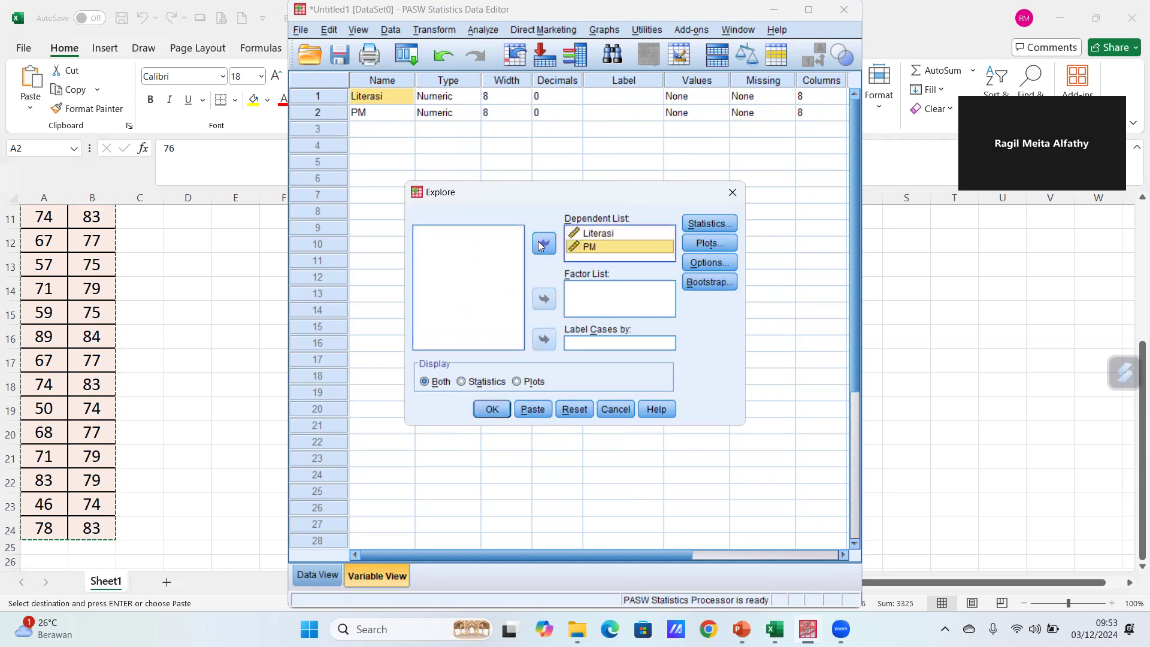
# Step: Include normality plots with tests, run the Explore analysis and examine the Tests of Normality table
pyautogui.click(689, 239)
pyautogui.click(505, 297)
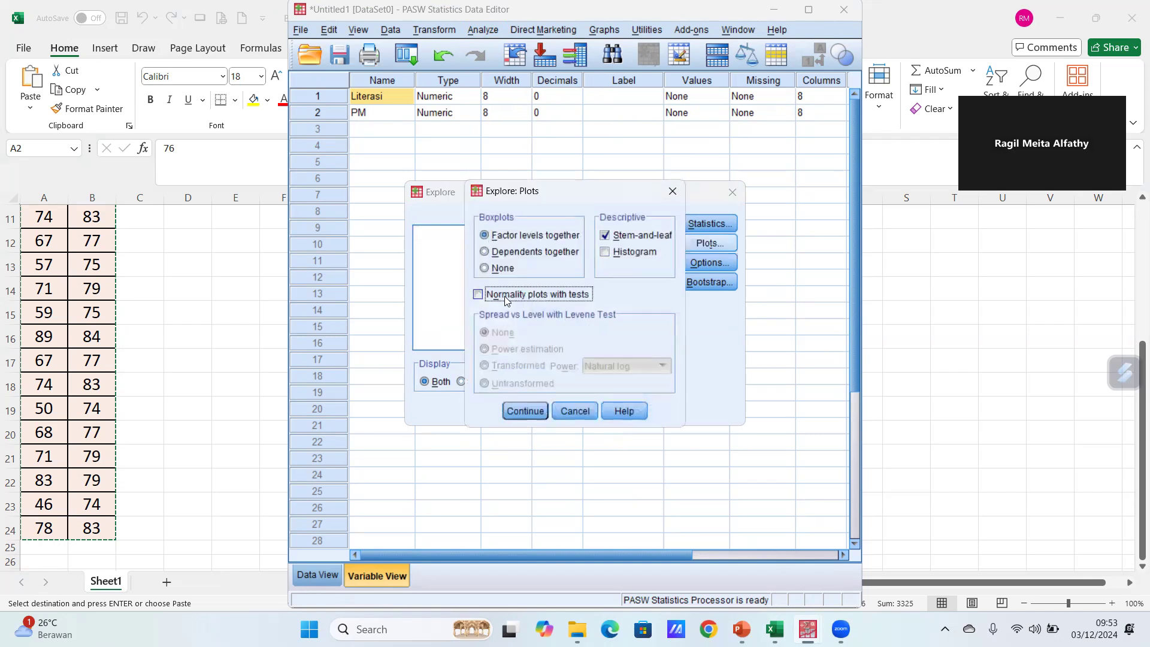
pyautogui.click(526, 410)
pyautogui.click(492, 407)
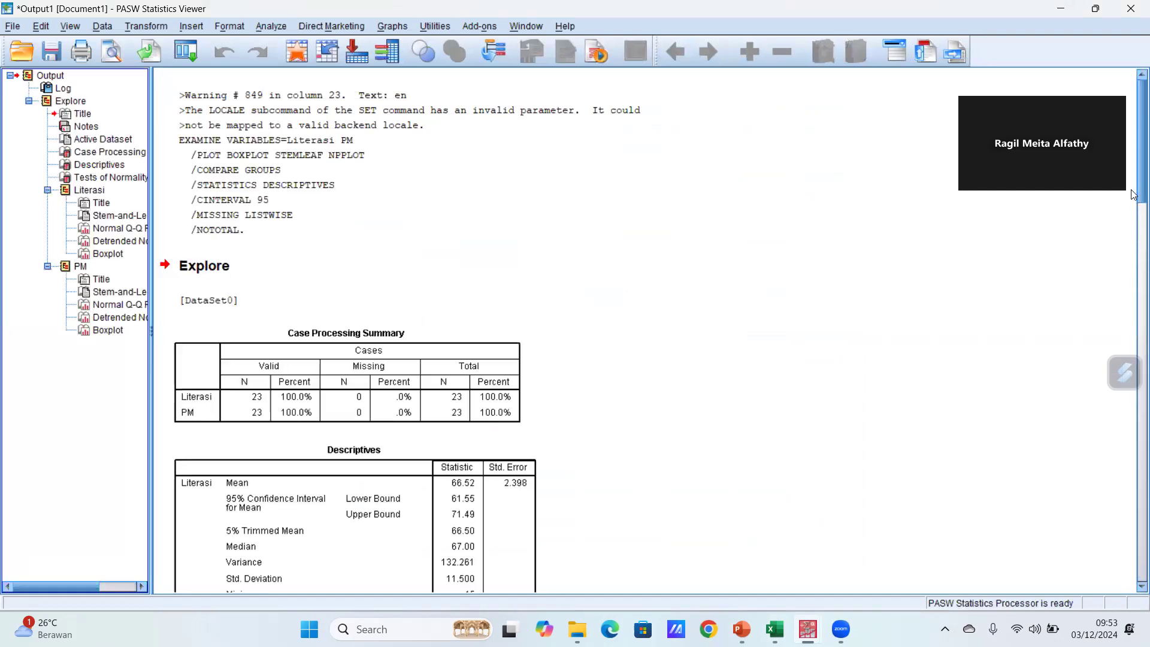
pyautogui.moveTo(1134, 195); pyautogui.dragTo(1131, 343)
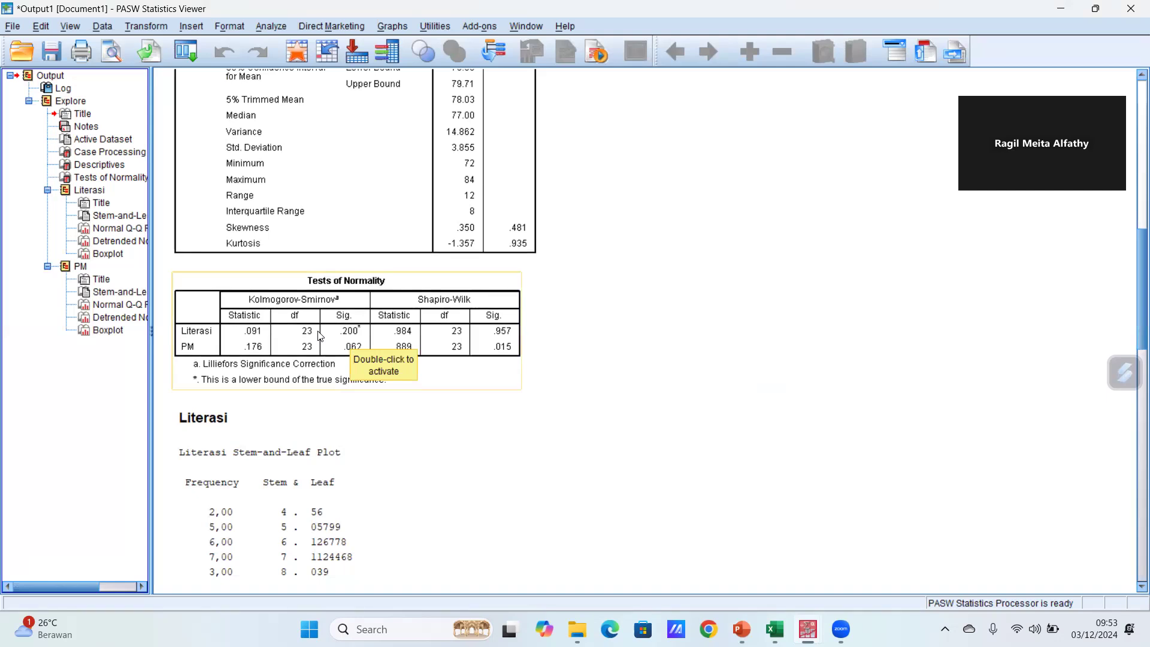
pyautogui.click(377, 163)
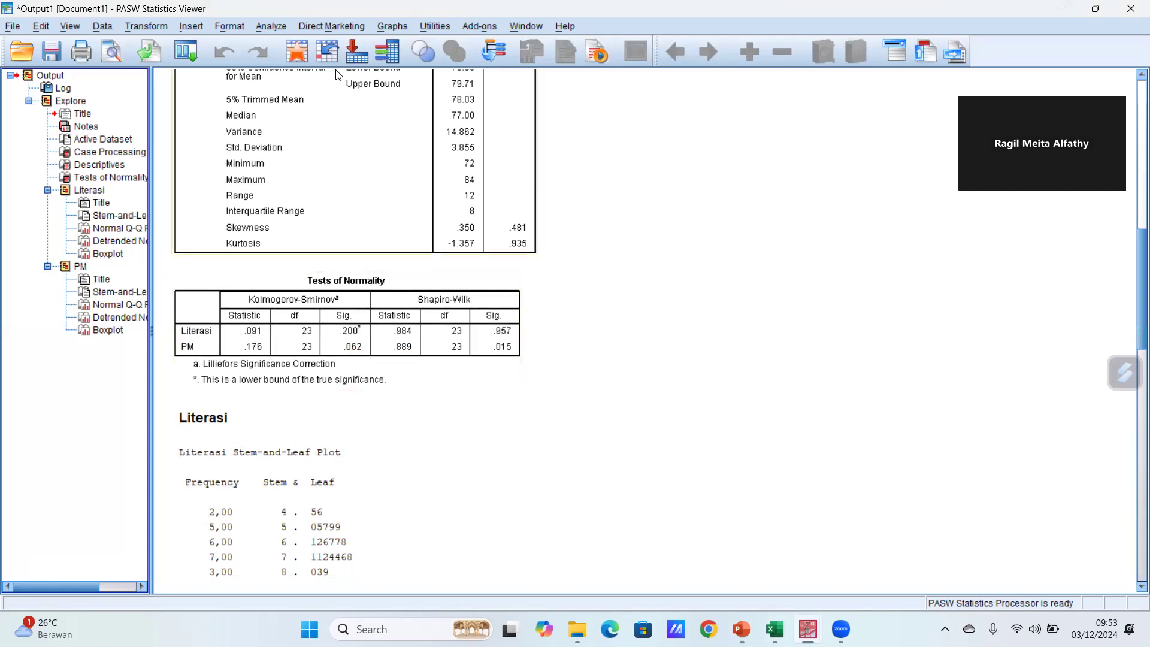
# Step: Start a bivariate correlation with Literasi and PM as the variables
pyautogui.click(270, 30)
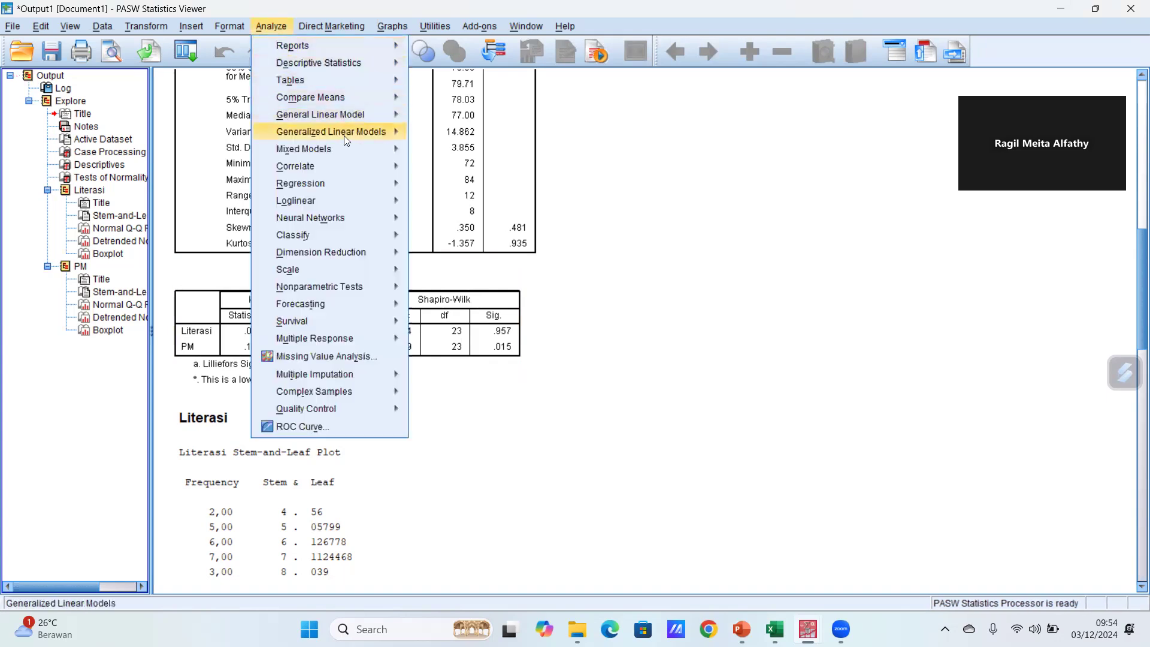
pyautogui.moveTo(345, 168)
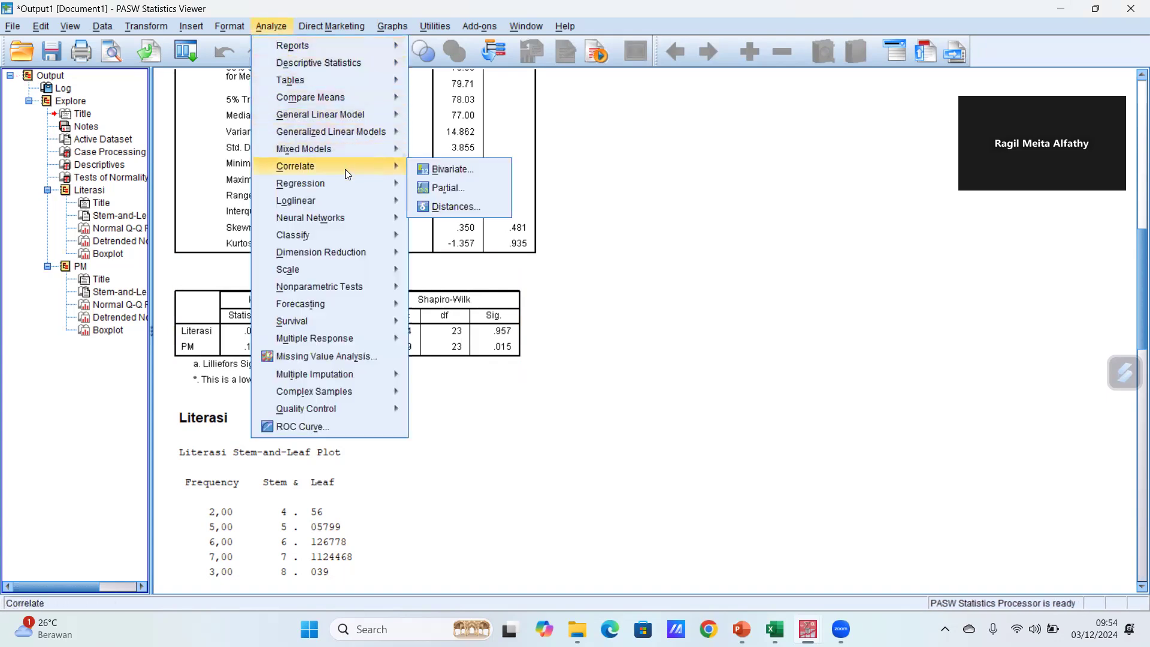
pyautogui.click(437, 173)
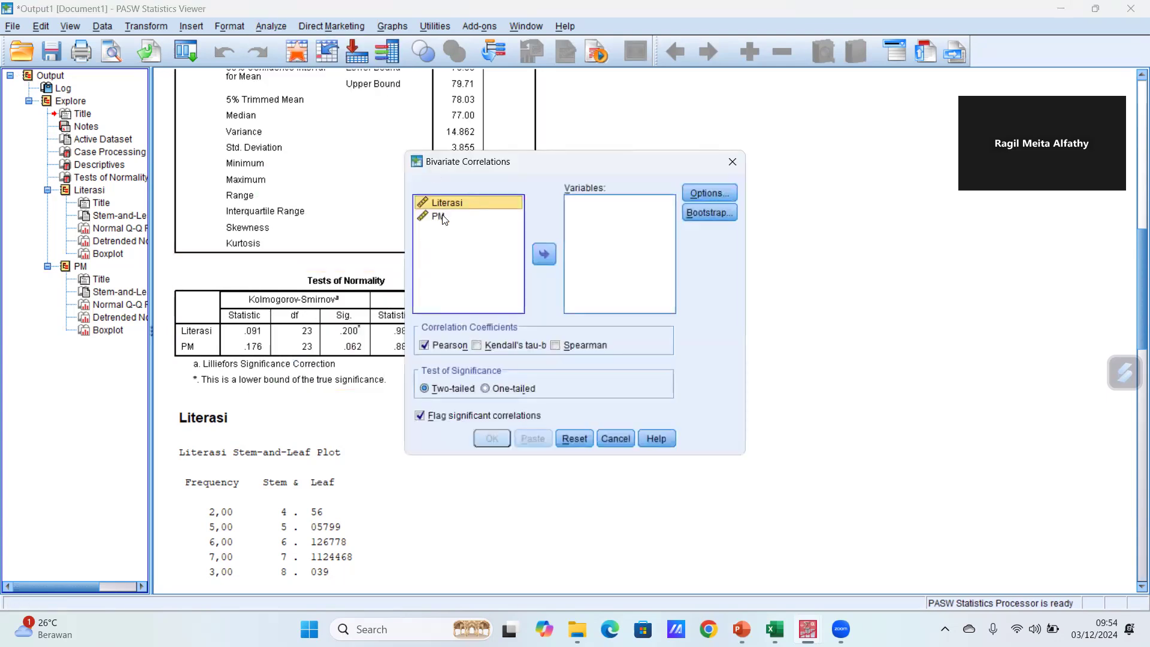
pyautogui.click(544, 255)
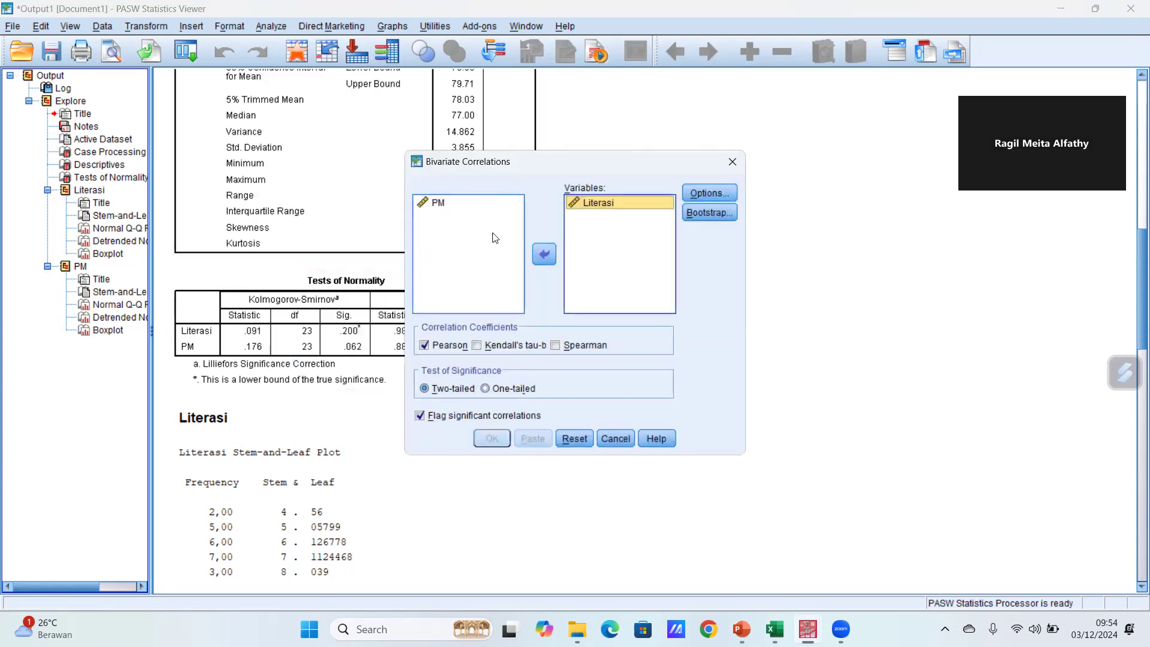
pyautogui.click(439, 203)
pyautogui.click(549, 256)
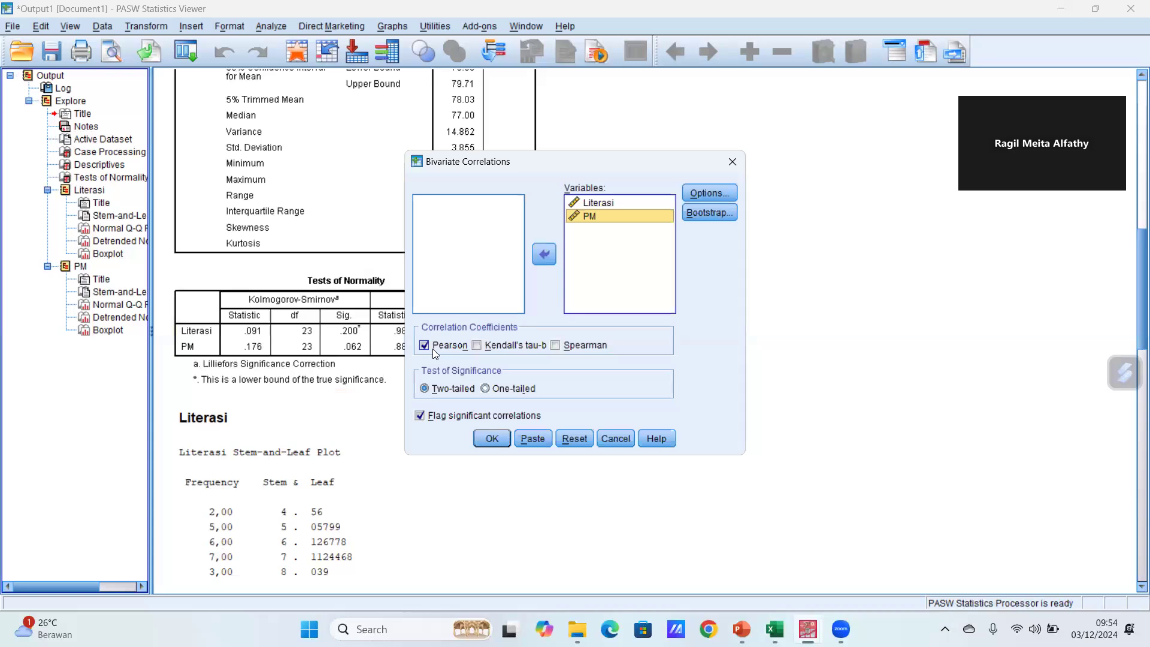
pyautogui.click(562, 346)
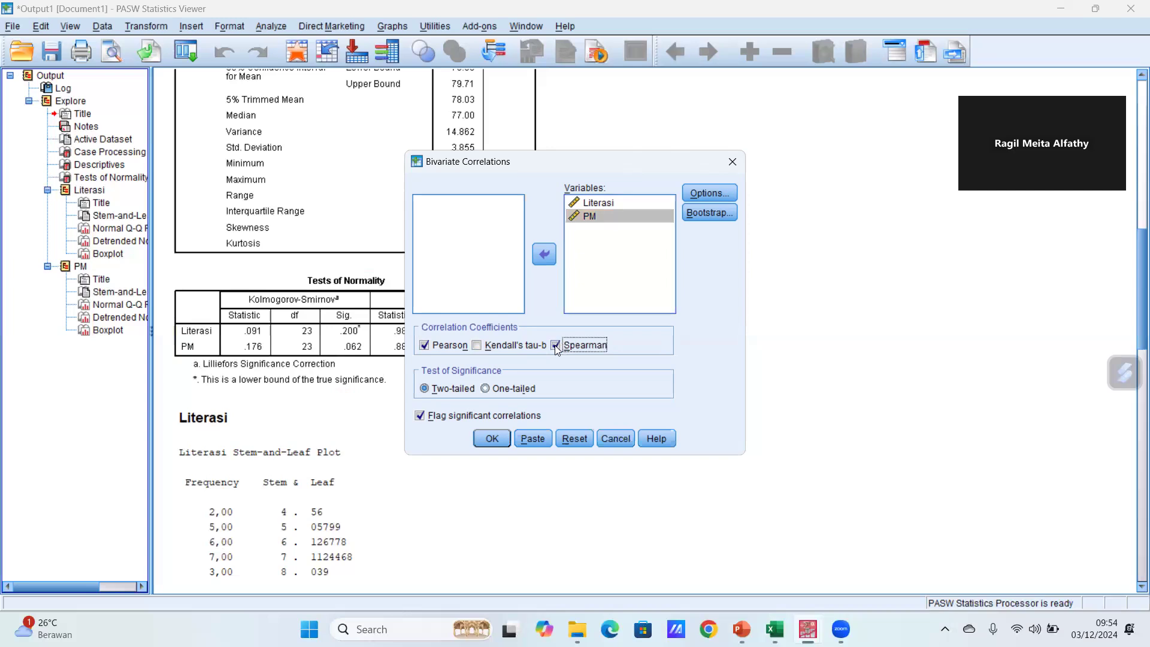
pyautogui.click(425, 346)
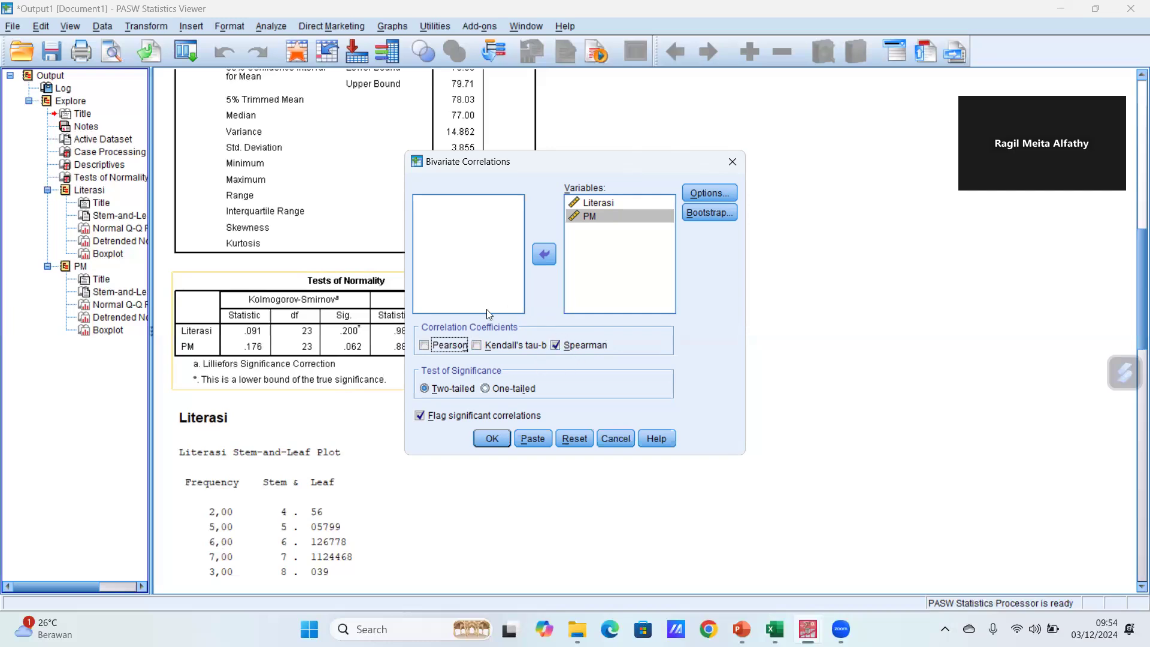
pyautogui.click(425, 346)
pyautogui.click(556, 345)
# Step: Run the two-tailed Pearson correlation and examine the Correlations table in the output
pyautogui.click(499, 439)
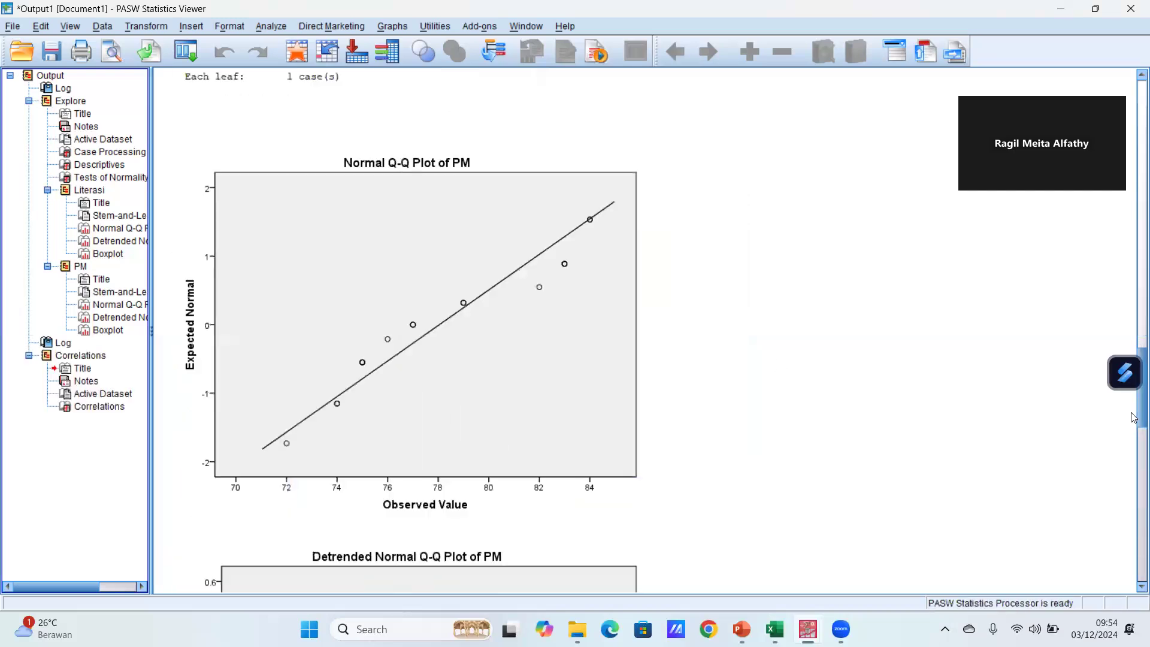
pyautogui.scroll(-10, 1134, 413)
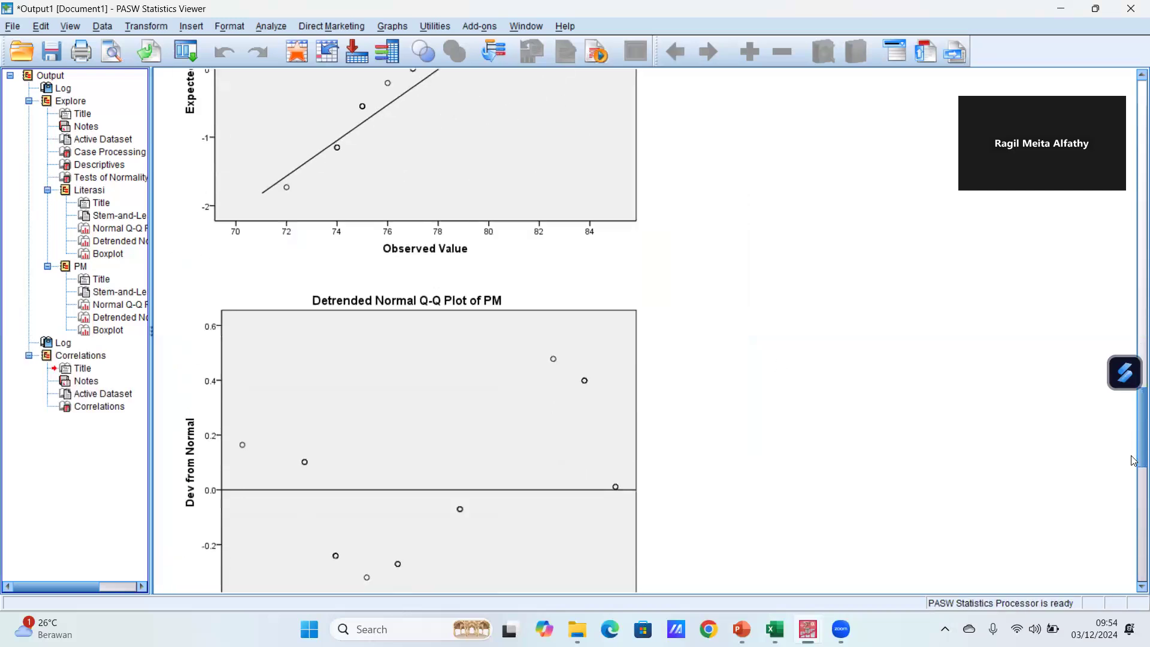
pyautogui.scroll(-10, 1128, 515)
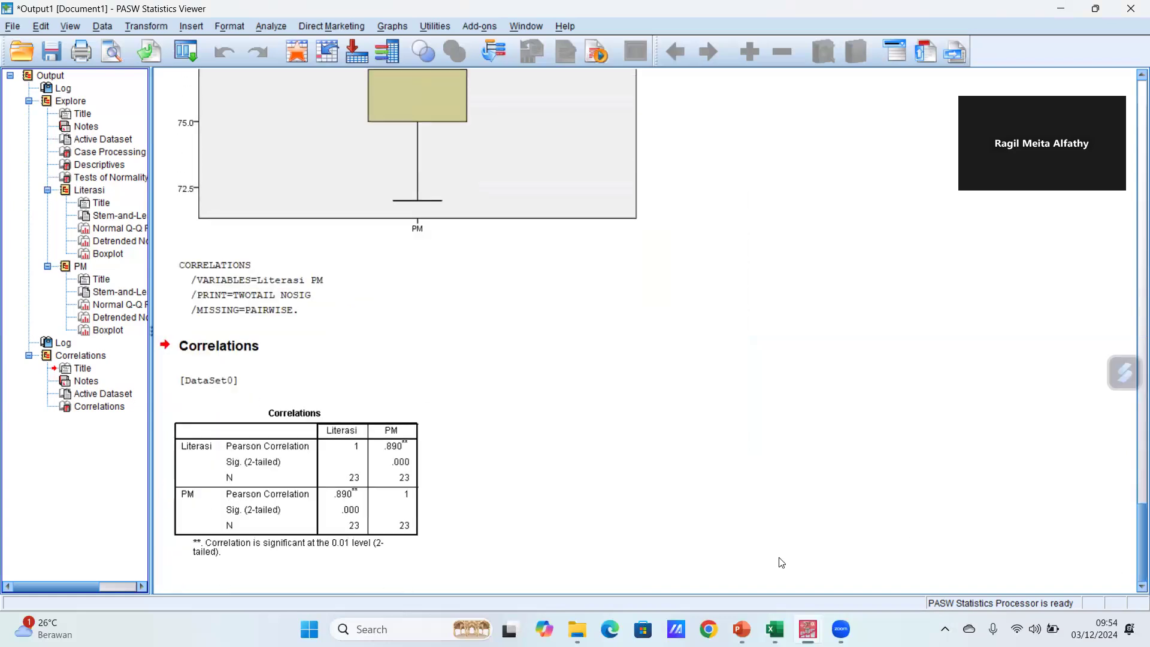
pyautogui.click(377, 467)
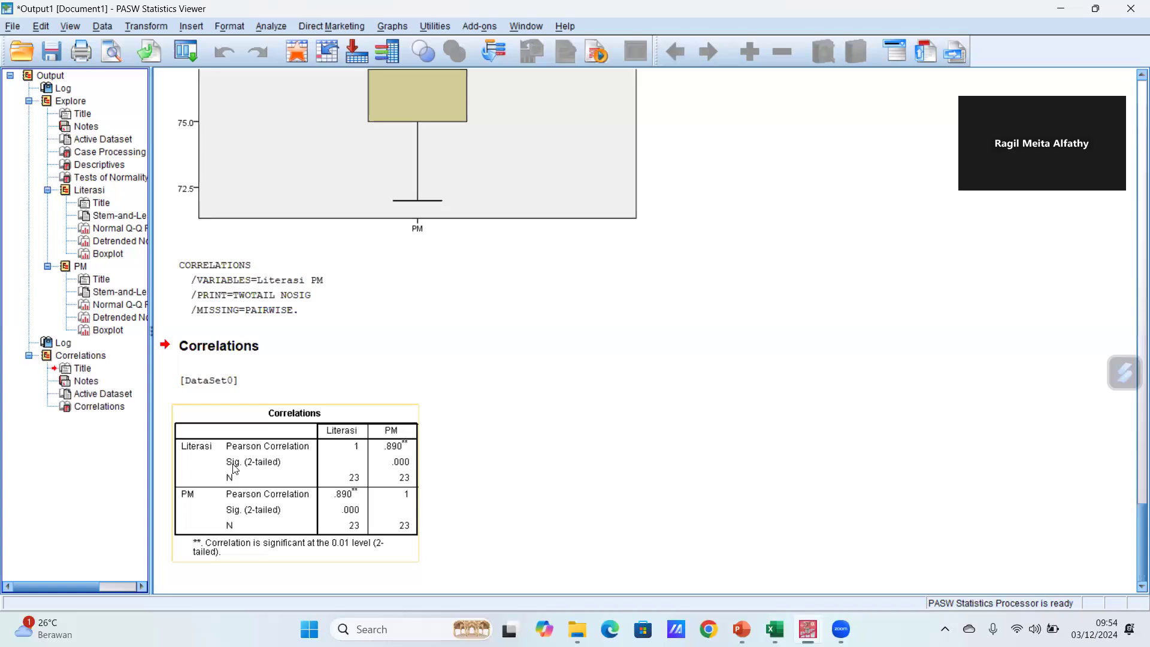
pyautogui.click(576, 495)
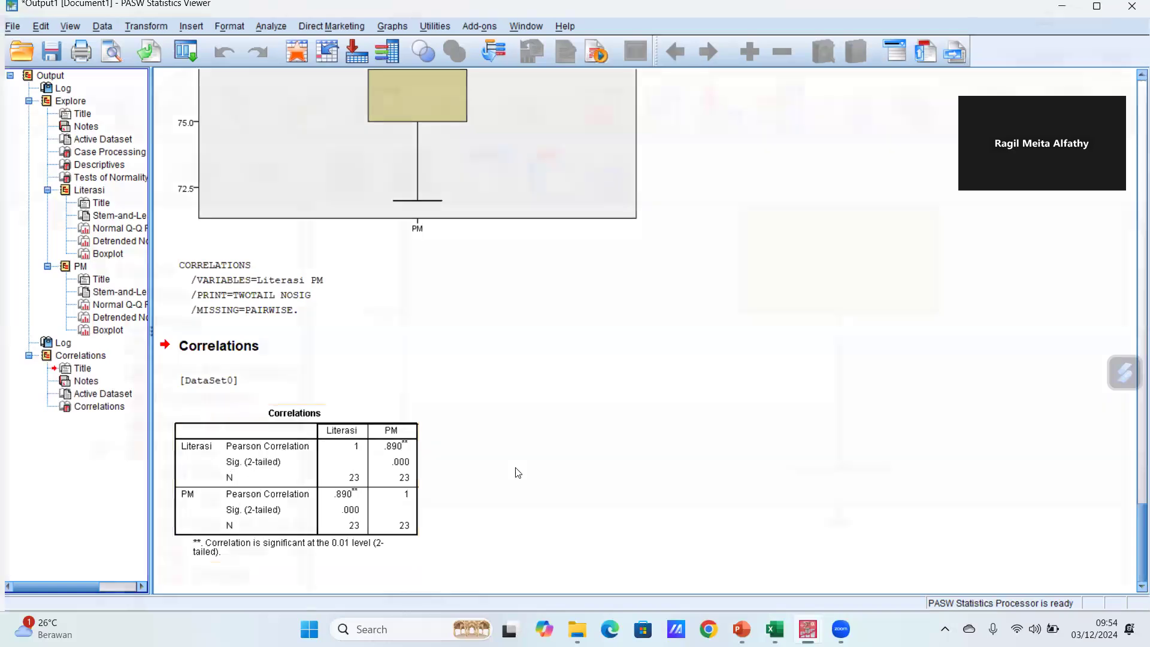
# Step: Arrange the output viewer side by side with the PowerPoint presentation and go to slide 27, Uji Statistik - Korelasi
pyautogui.press('super+Right')
pyautogui.click(237, 354)
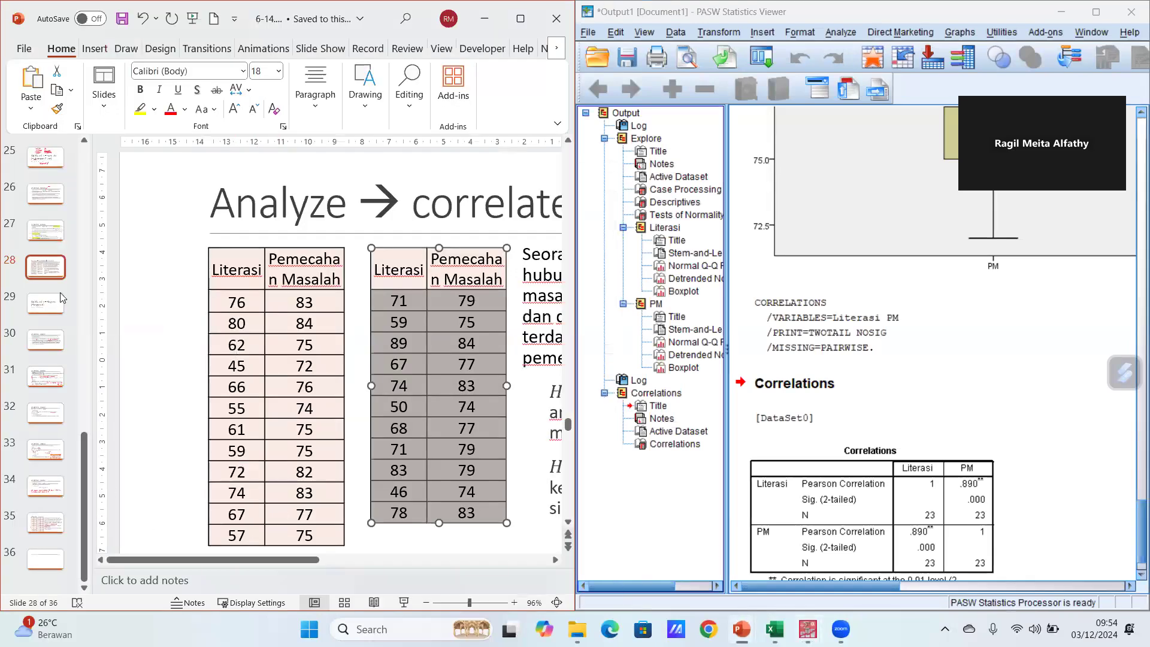
pyautogui.click(48, 237)
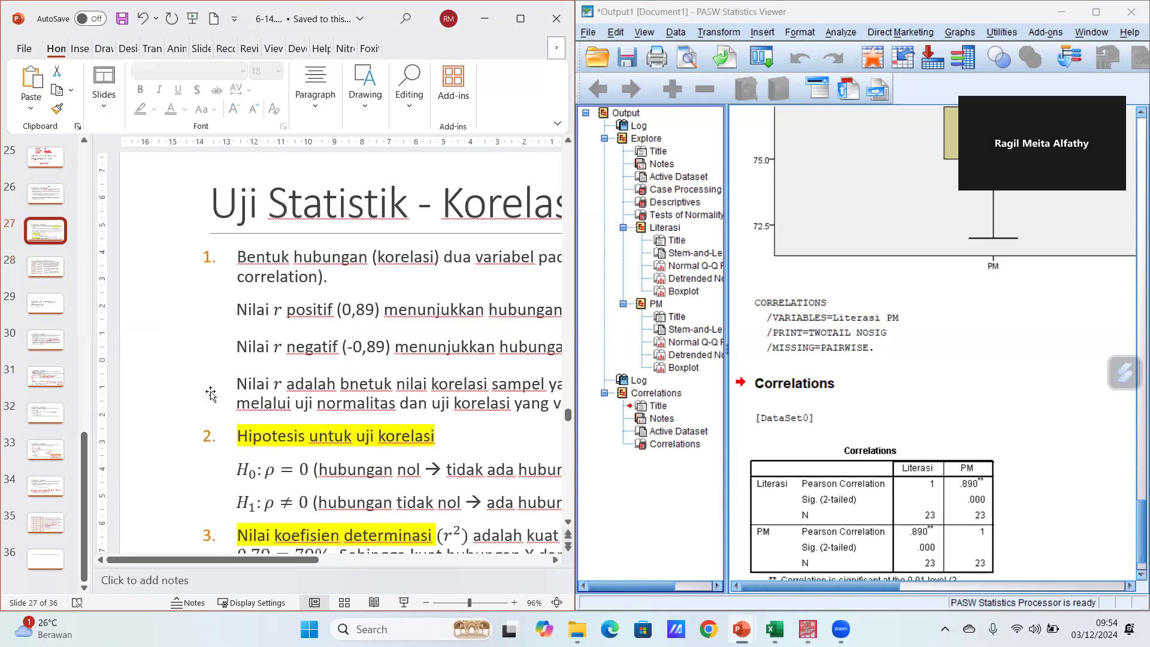
# Step: Zoom the slide out to 50% and compare its correlation-test notes with the full Correlations table in the output
pyautogui.moveTo(201, 561); pyautogui.dragTo(403, 561)
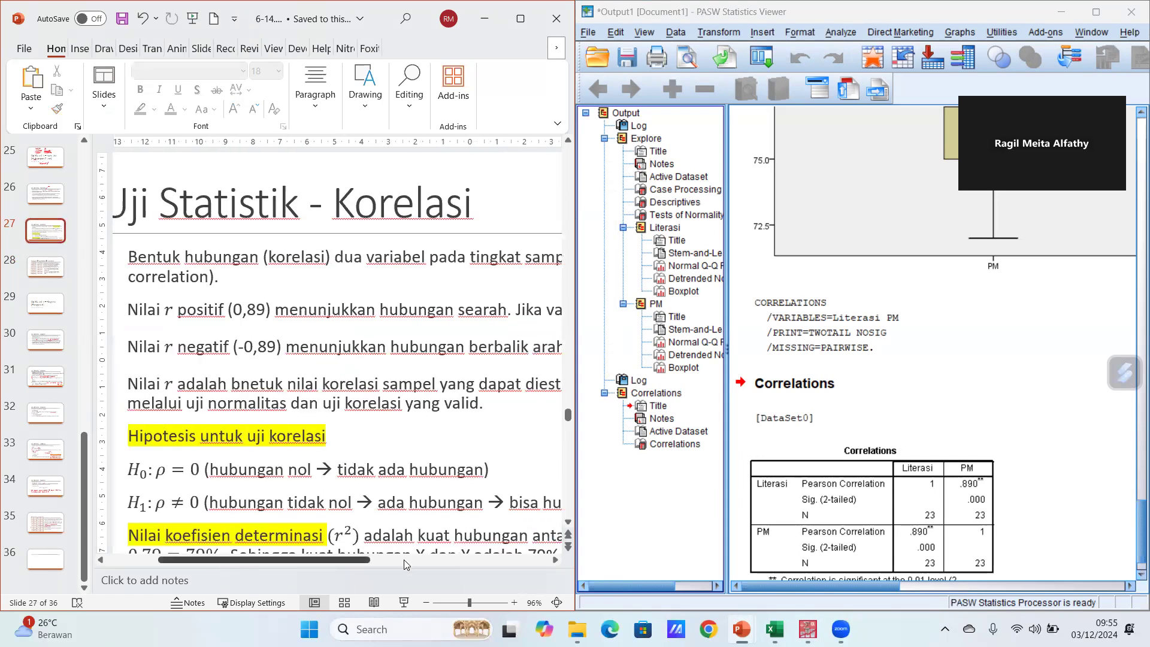
pyautogui.click(426, 602)
pyautogui.click(426, 603)
pyautogui.click(426, 603)
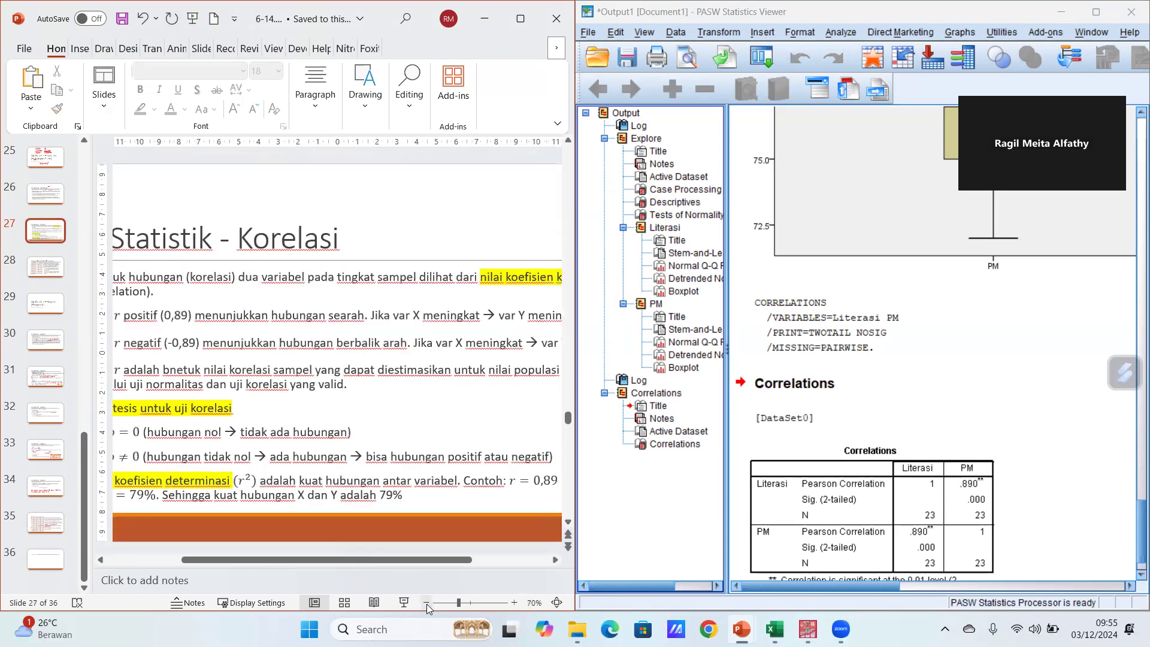
pyautogui.click(427, 603)
pyautogui.click(427, 602)
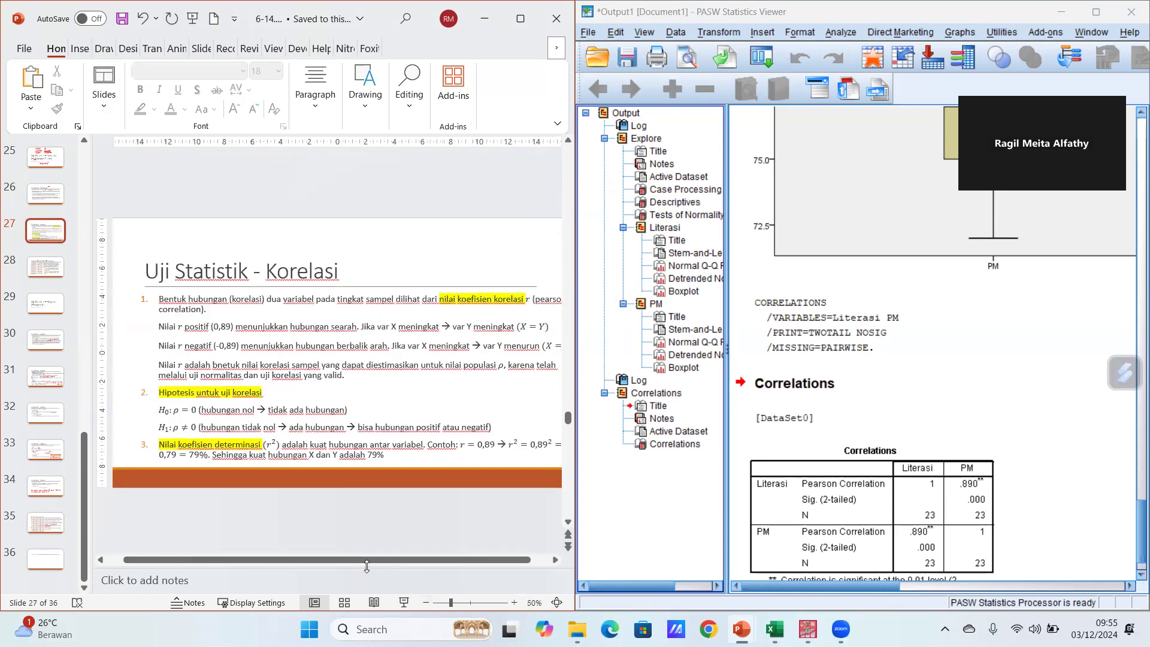
pyautogui.moveTo(367, 565); pyautogui.dragTo(383, 564)
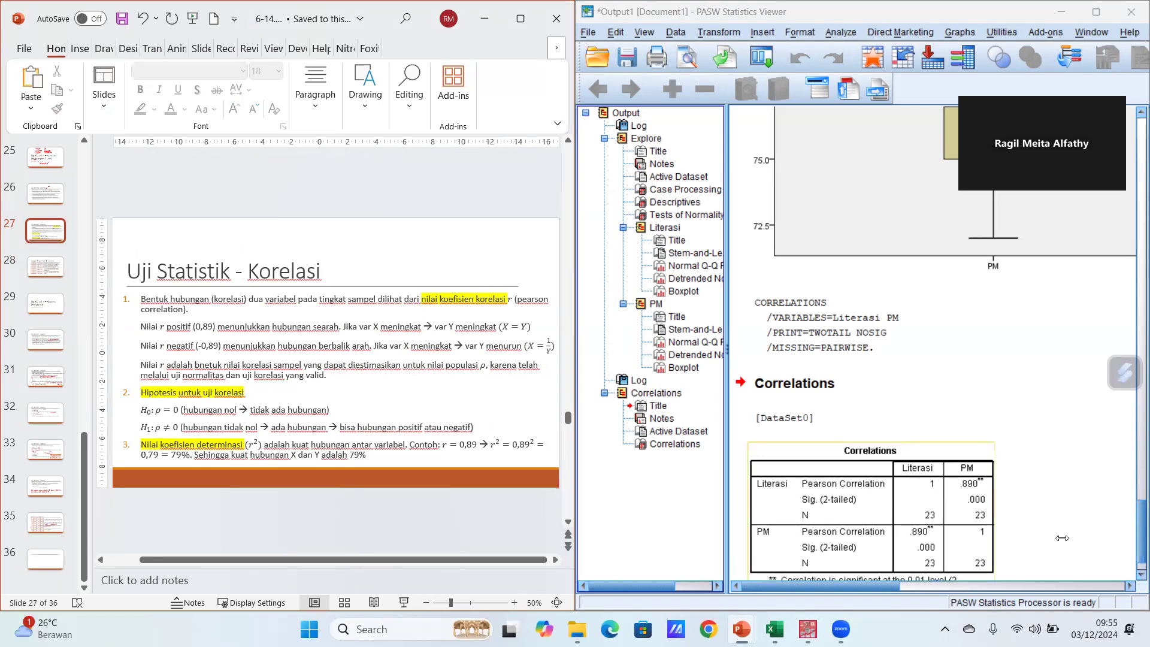
pyautogui.click(1140, 573)
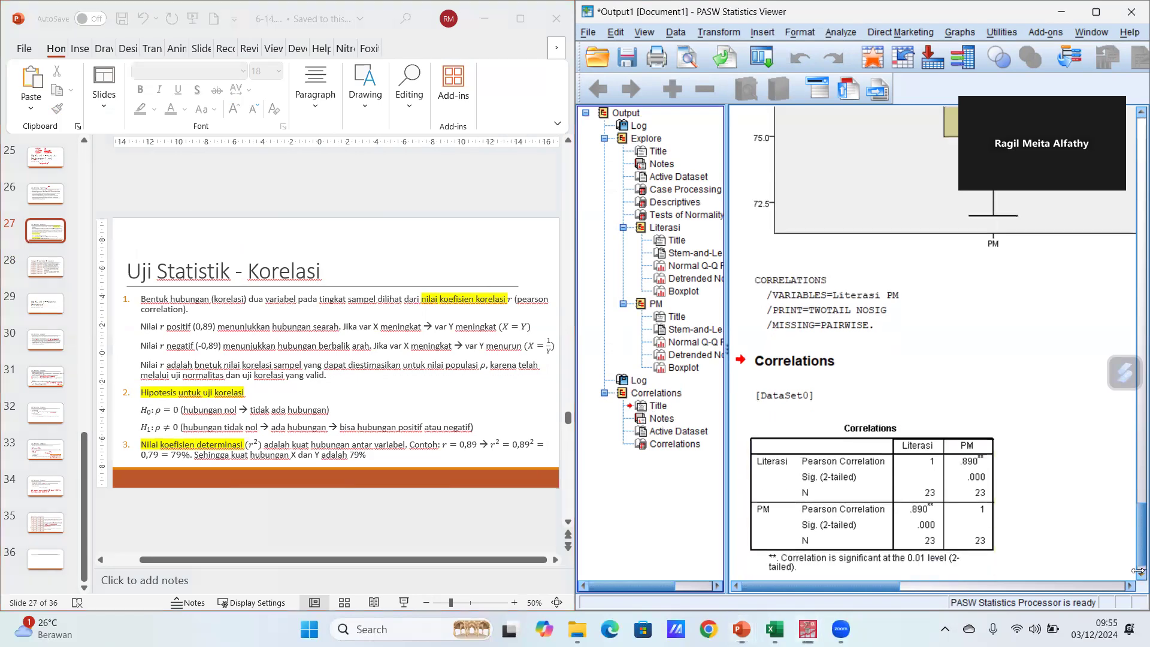
pyautogui.click(1139, 573)
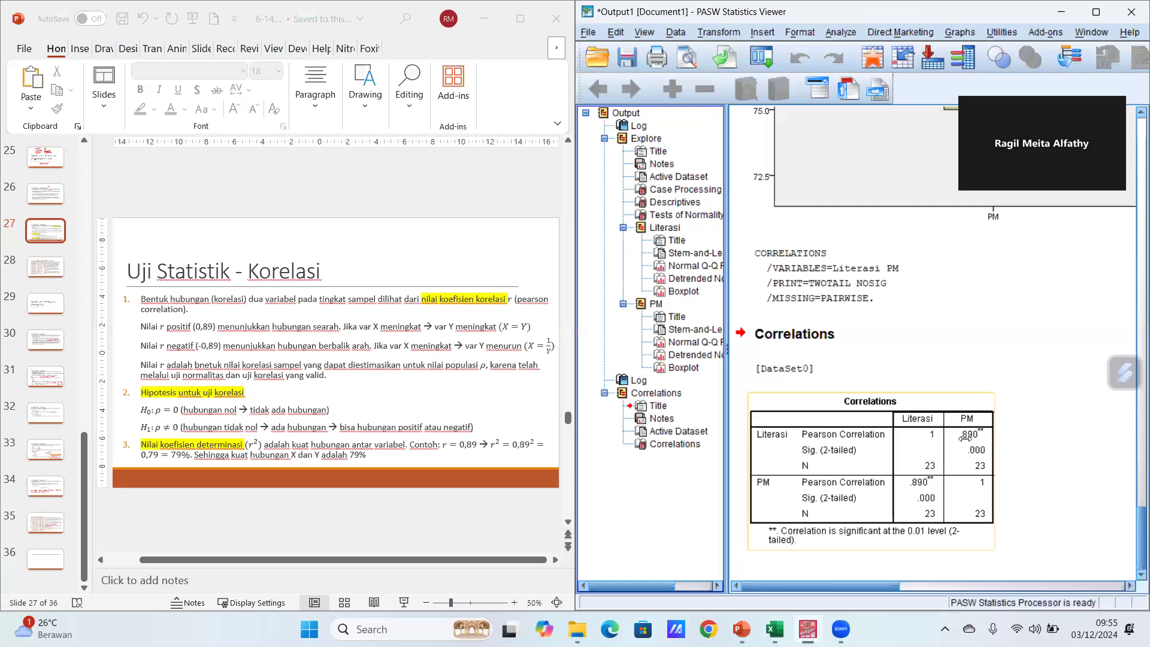